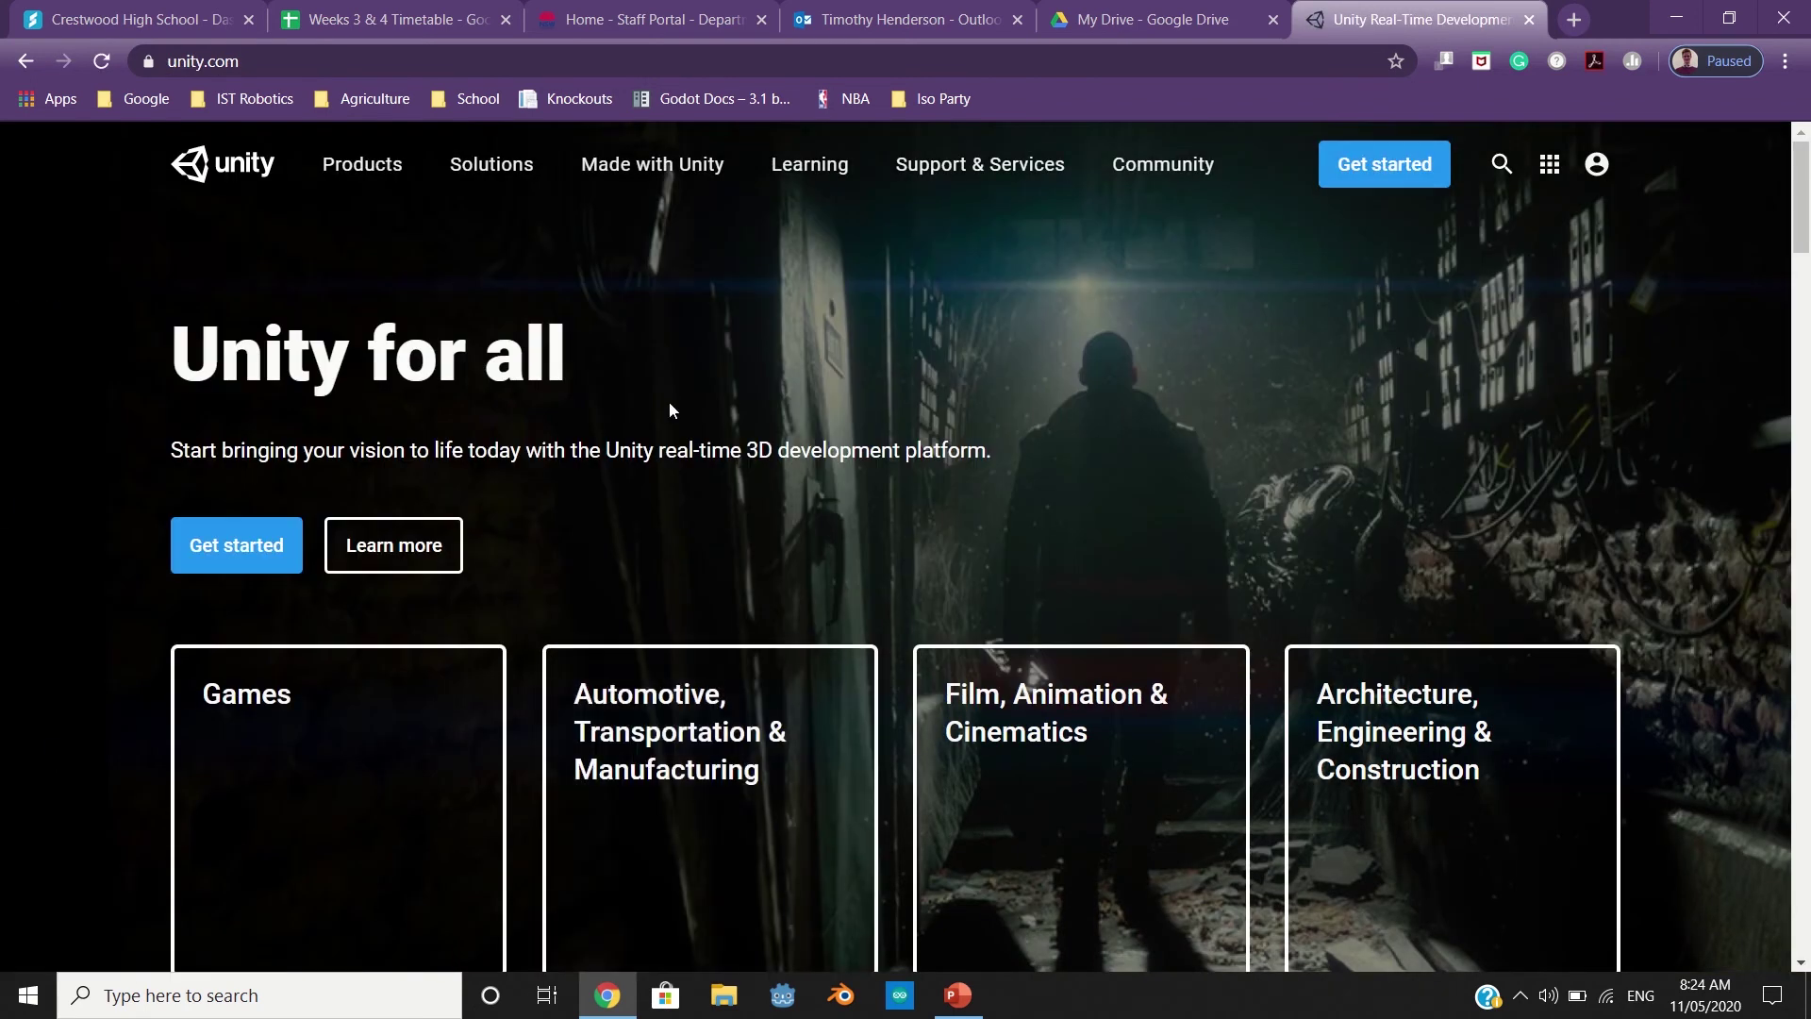
Go to the Unity Products page and scroll down to the Core Platform offering
left_click(332, 175)
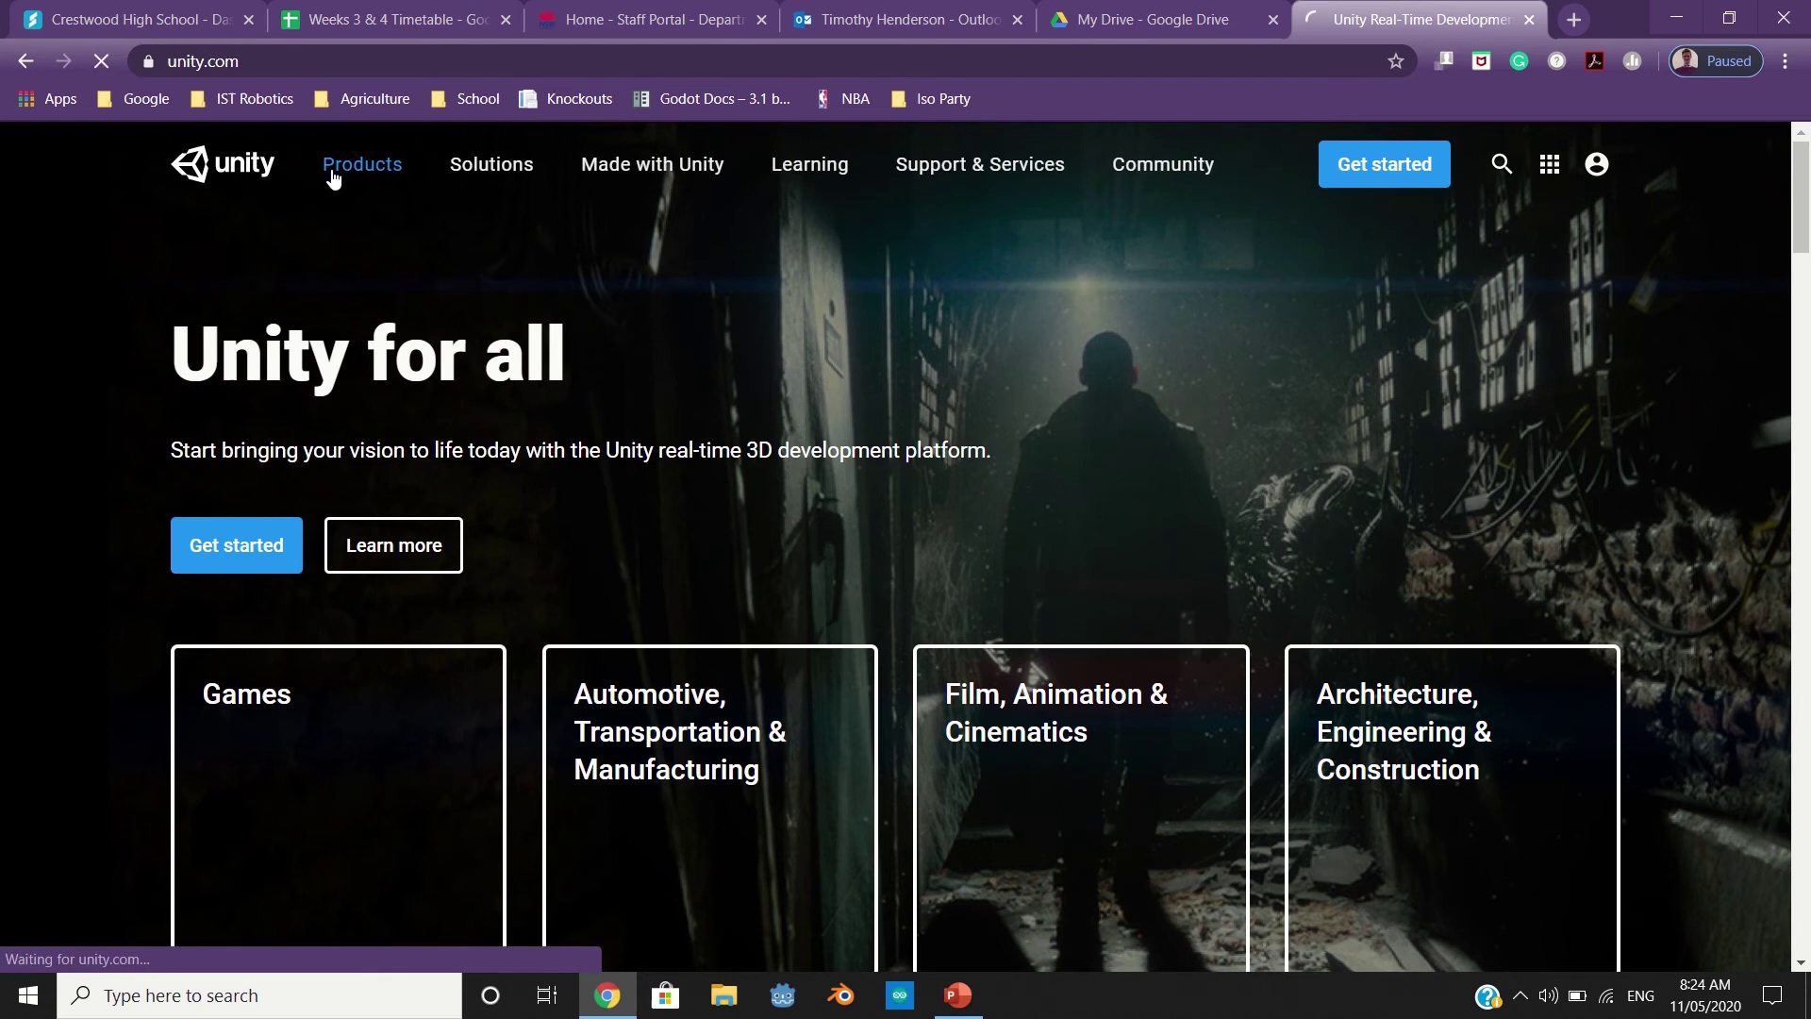
scroll(331, 178, "down", 2)
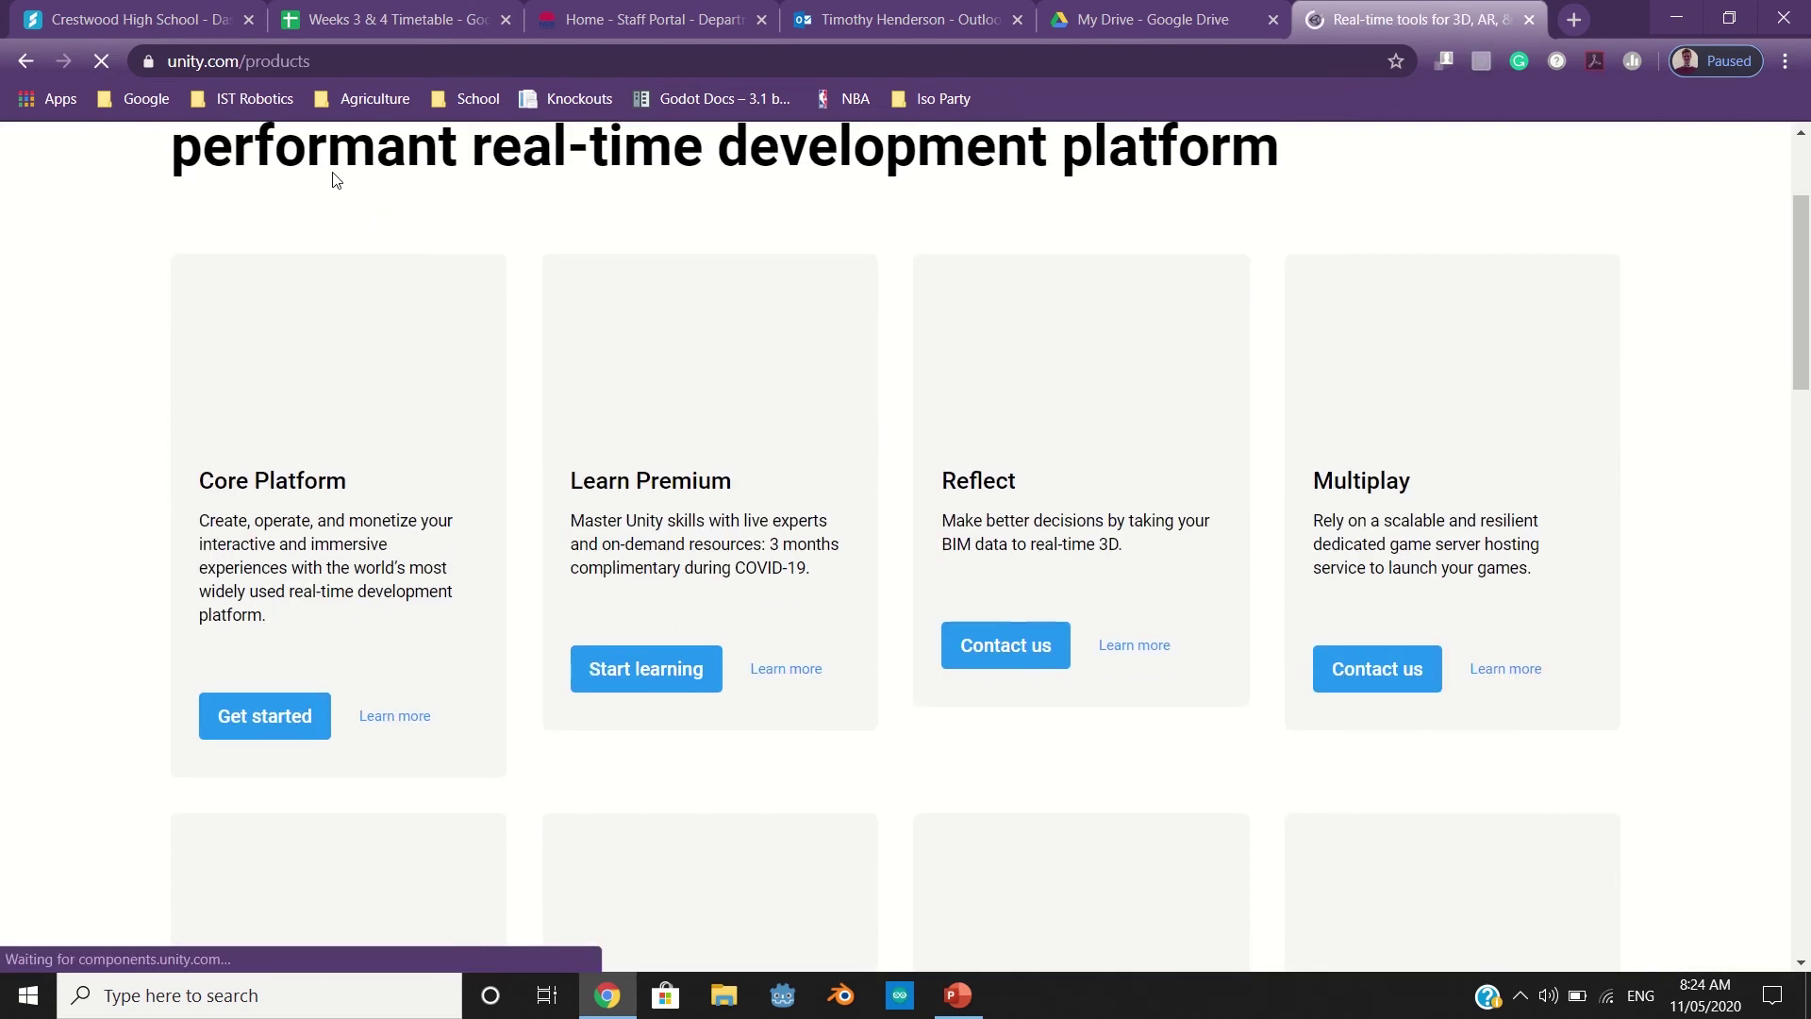
Open Core Platform plans and pricing and pick the free Personal plan under Individual
left_click(300, 732)
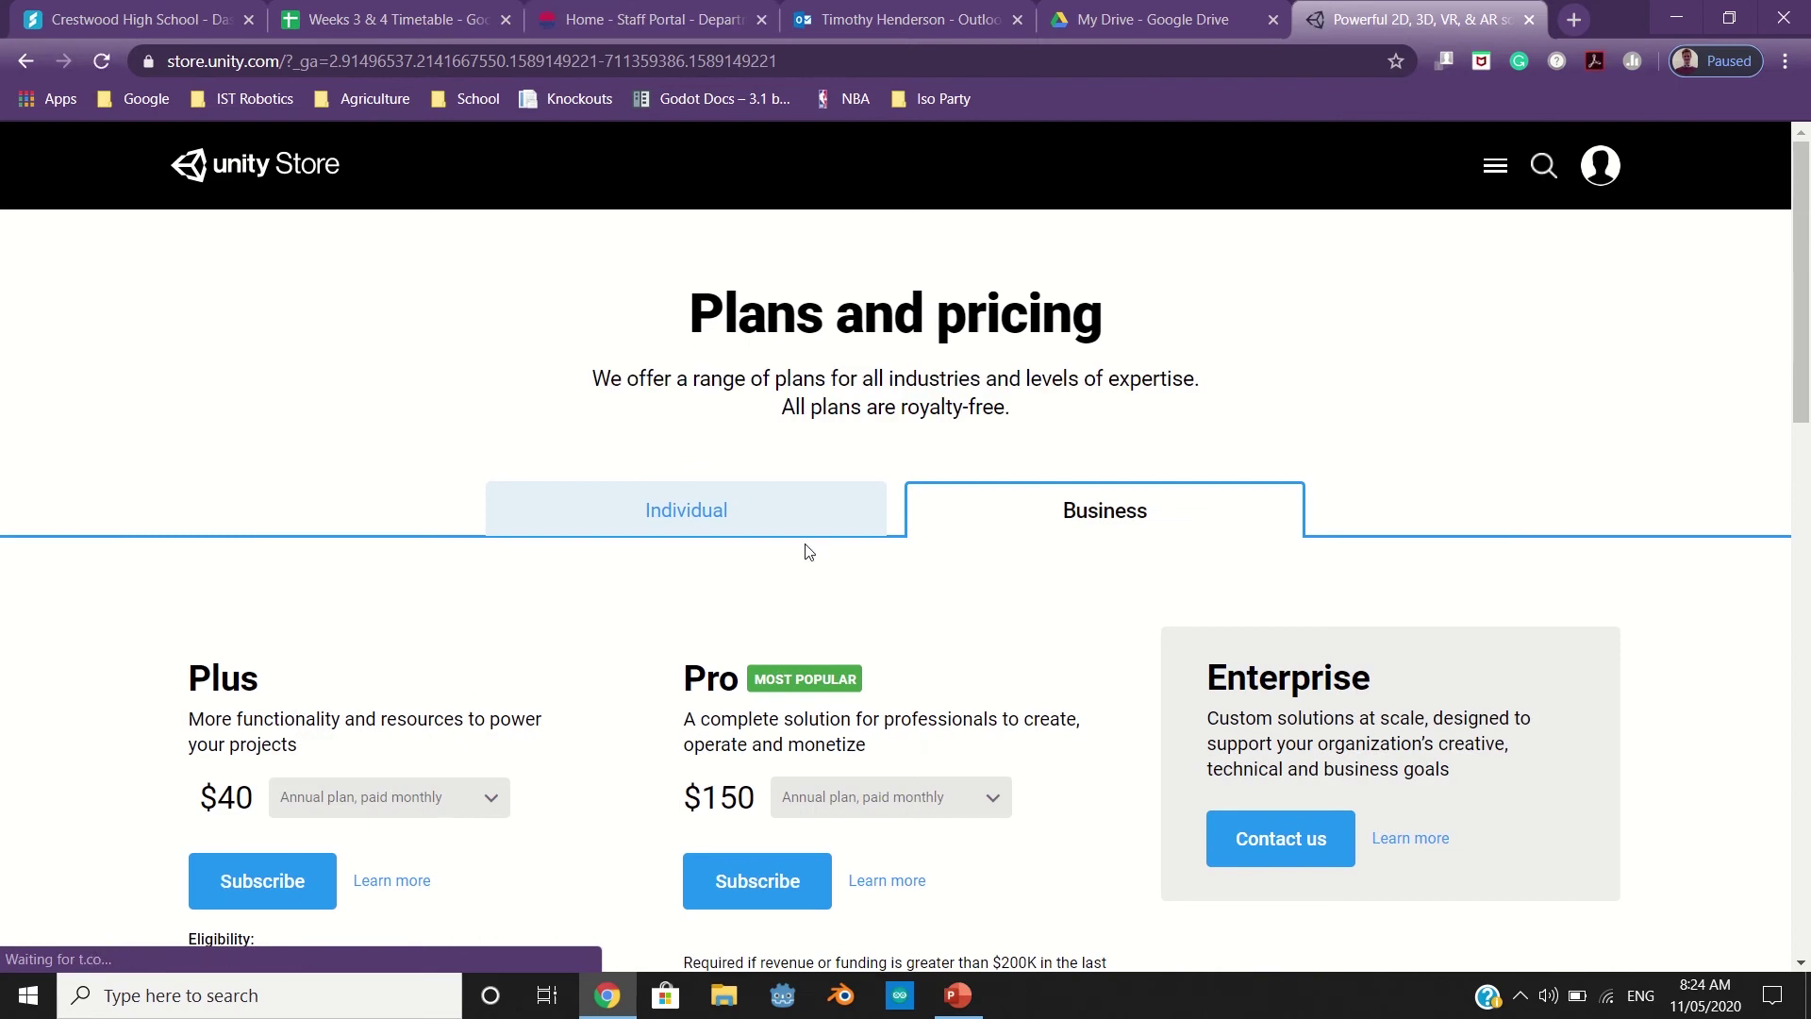
scroll(811, 547, "down", 1)
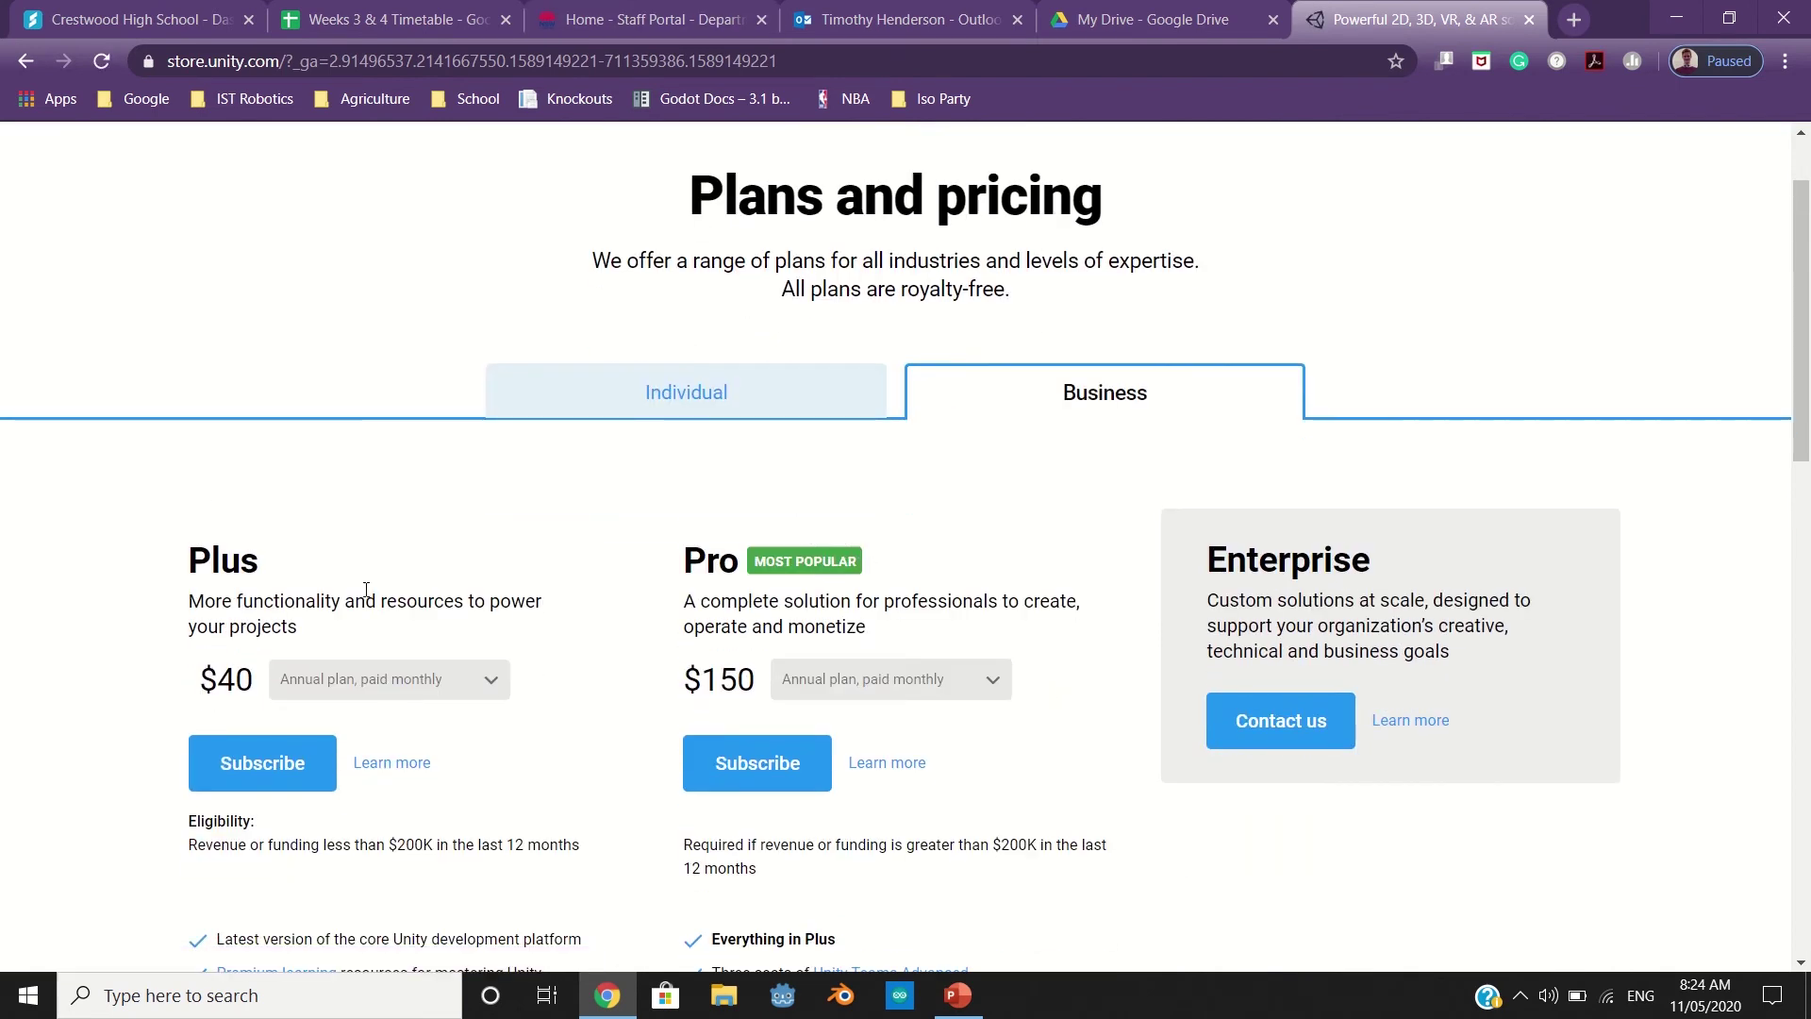
left_click(780, 384)
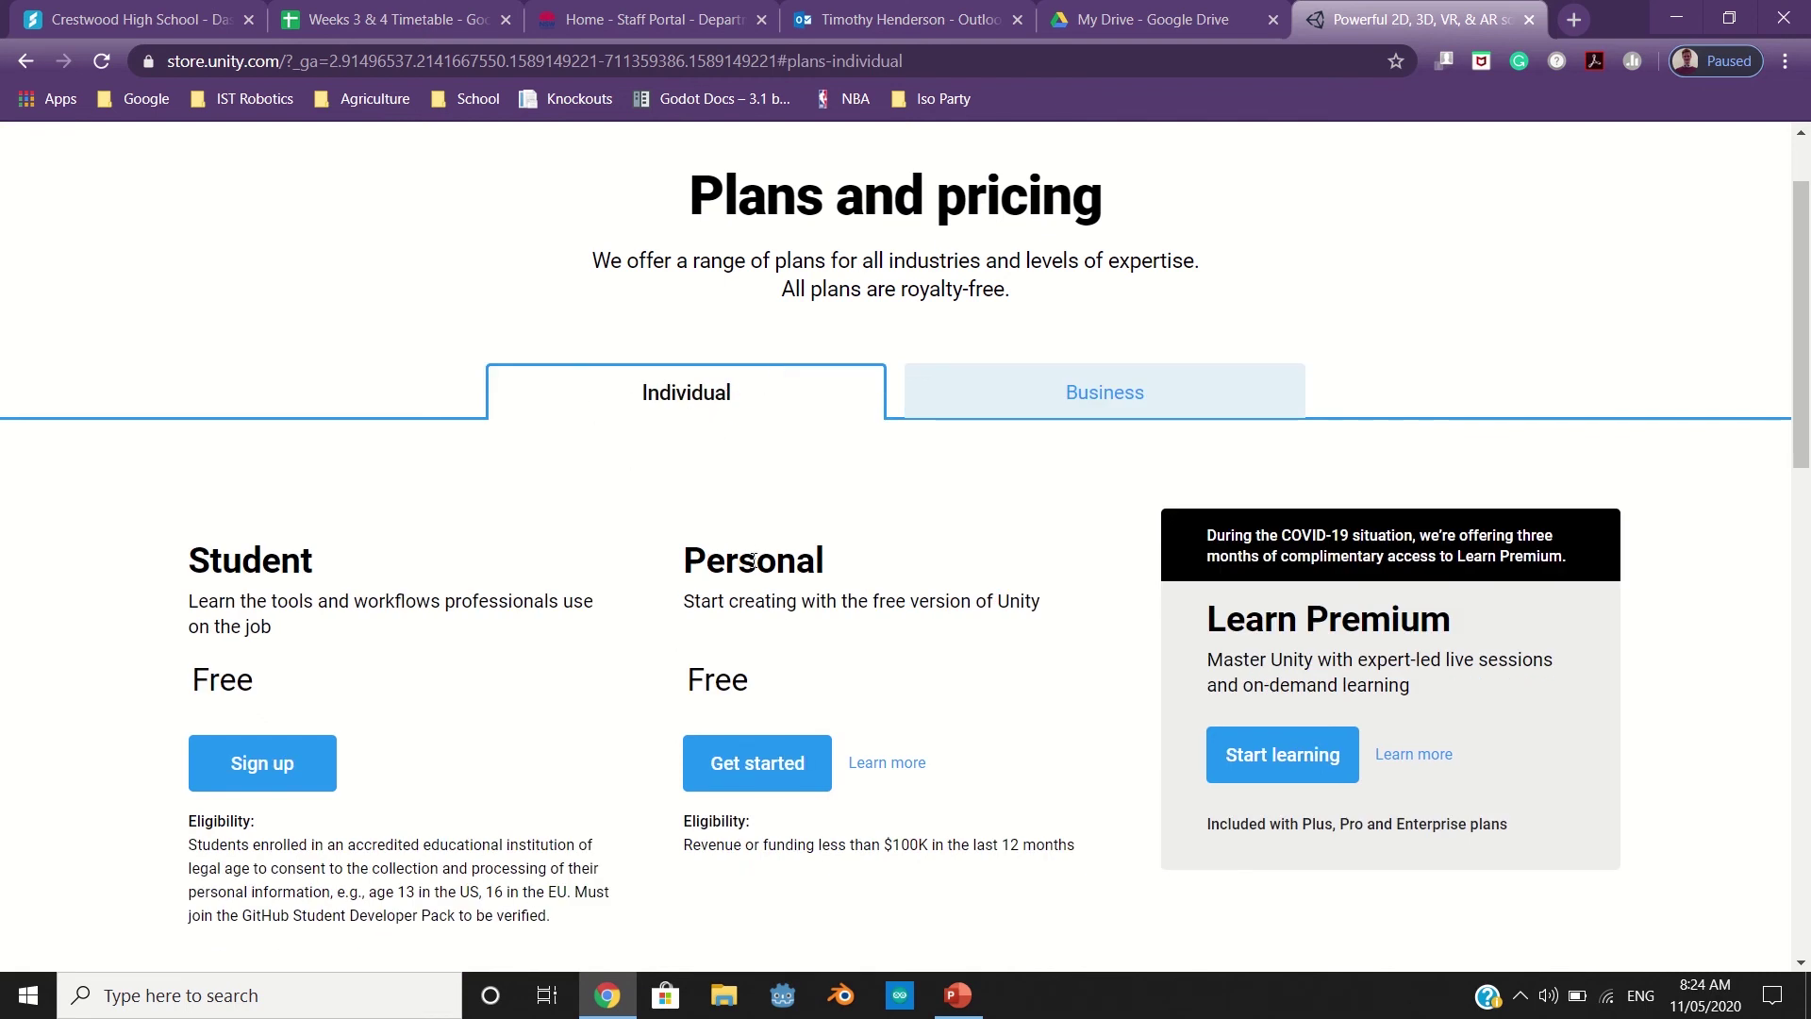
left_click(736, 775)
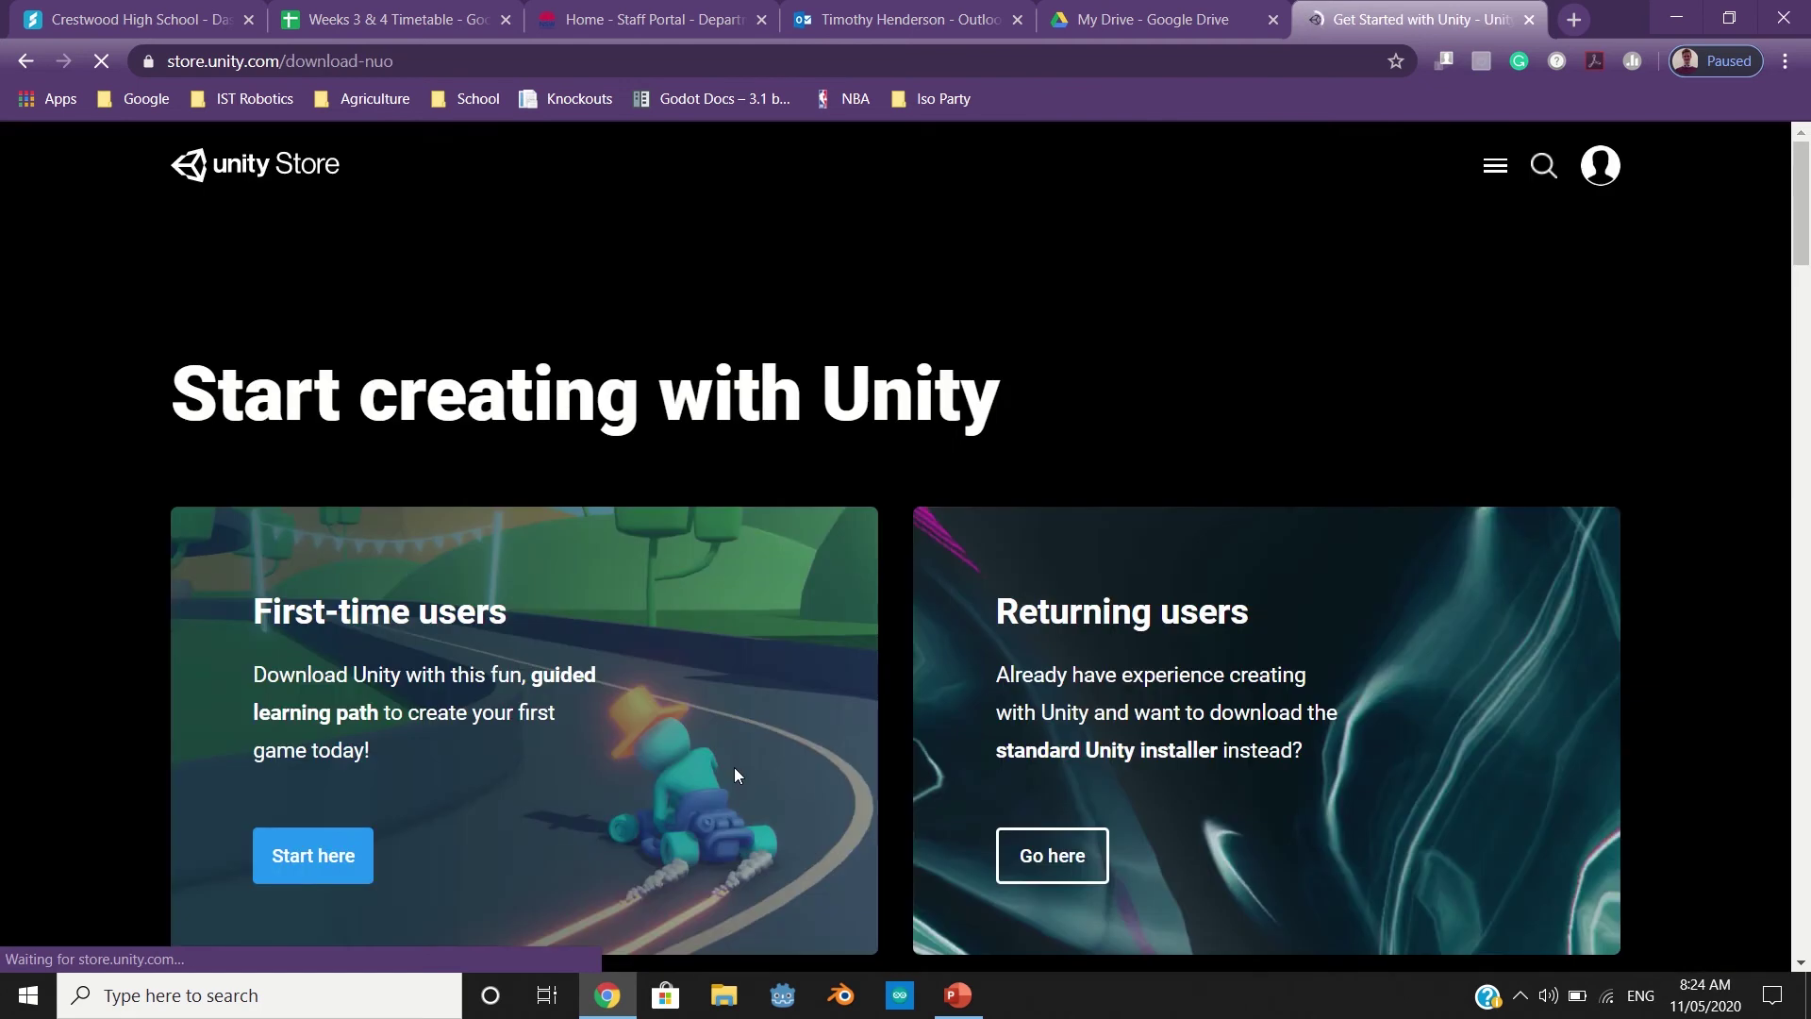
Download the Unity Hub installer for first-time users, agreeing to the terms and keeping the file
scroll(568, 430, "down", 1)
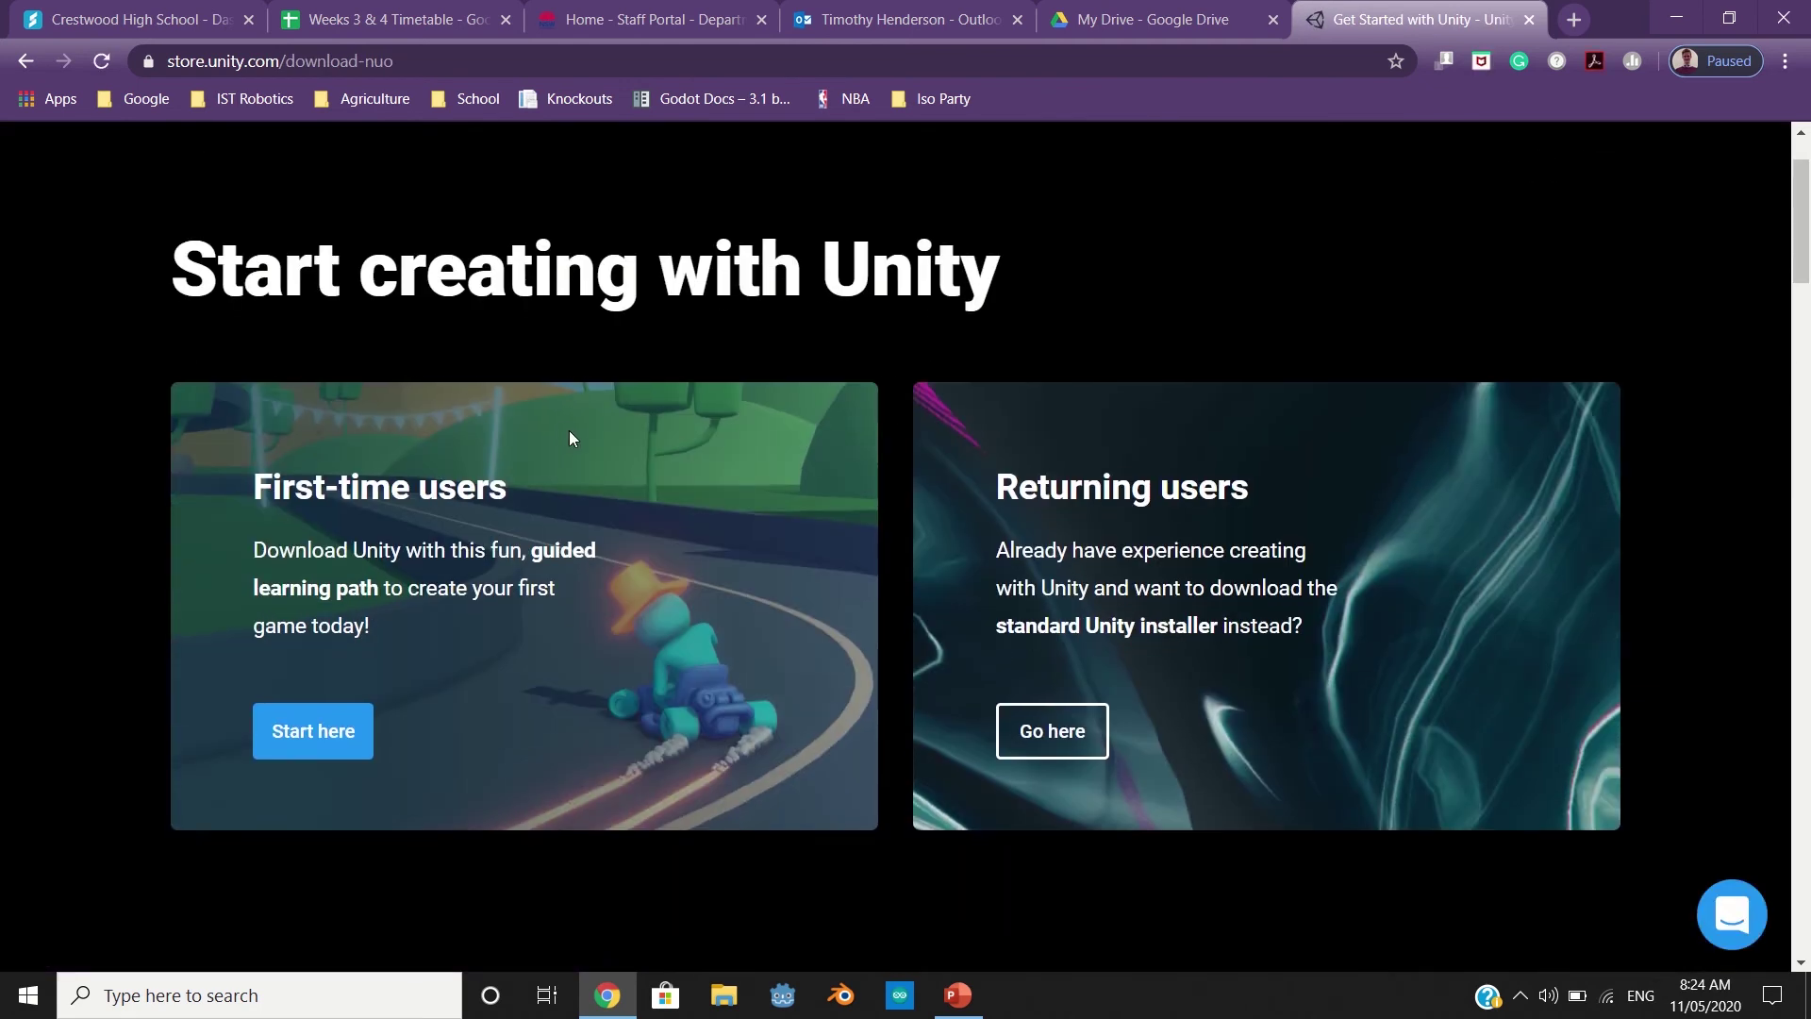
scroll(571, 429, "down", 5)
scroll(573, 429, "up", 5)
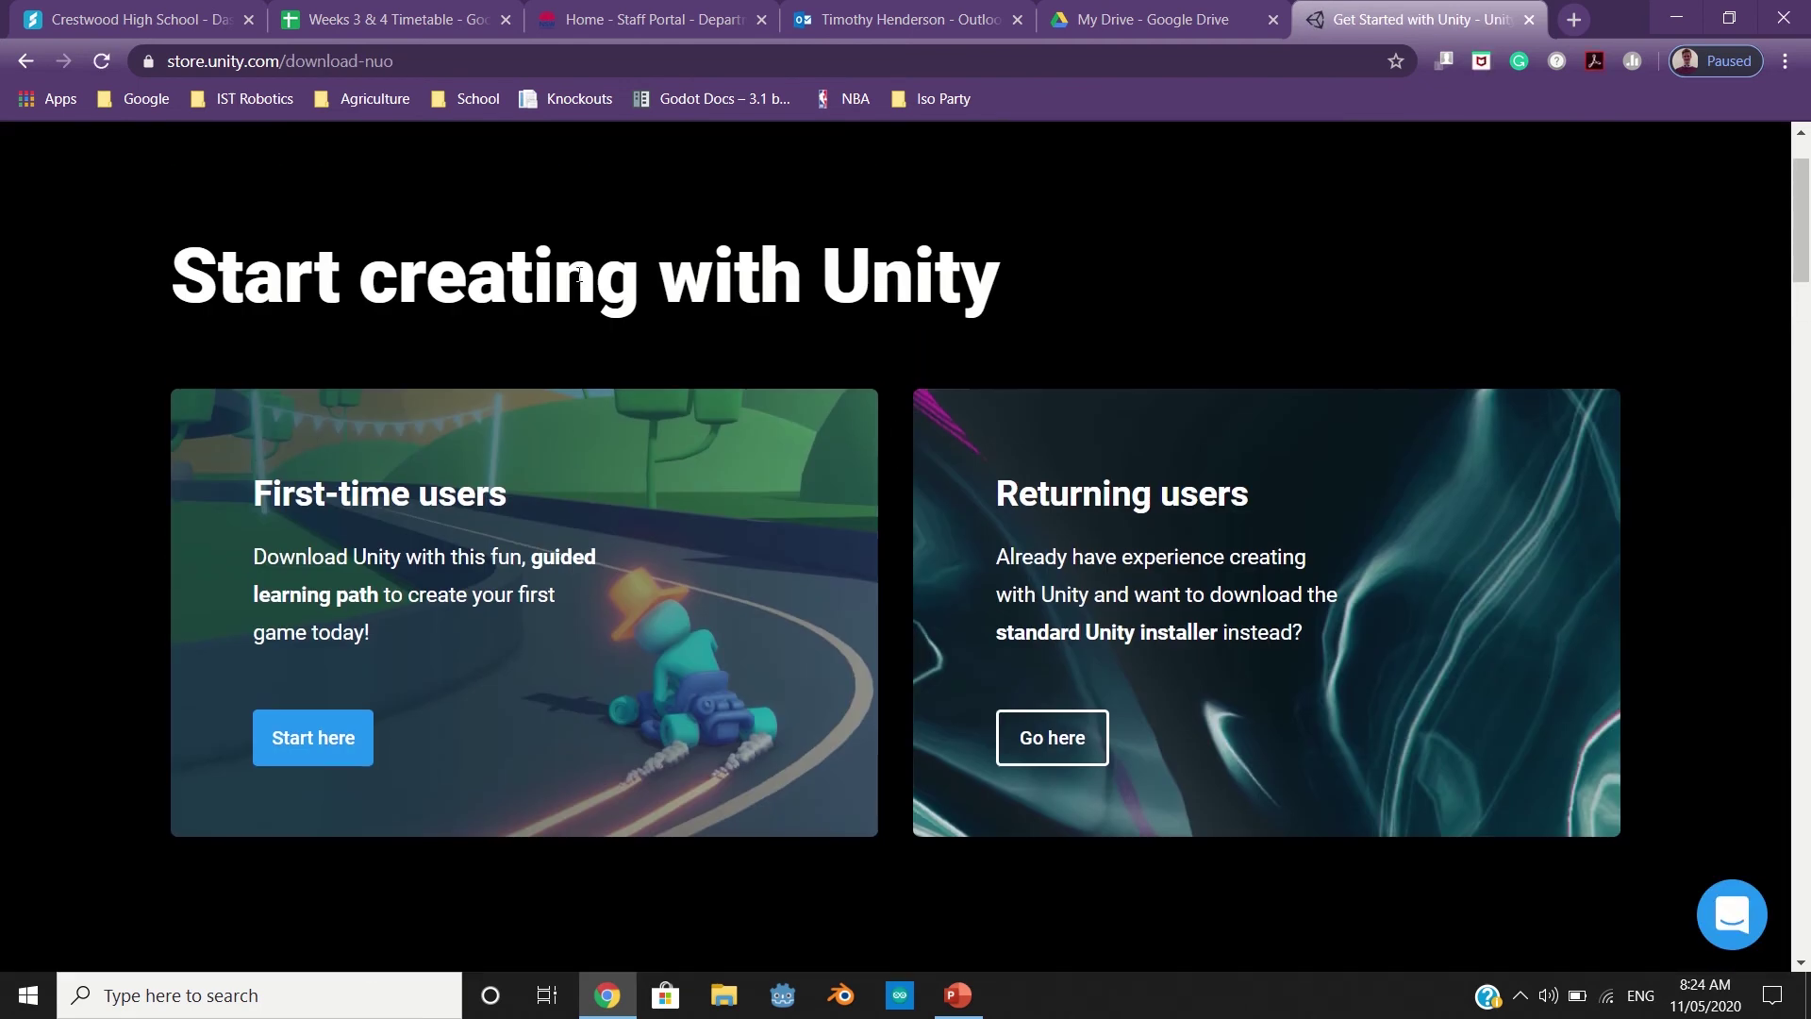
left_click(314, 744)
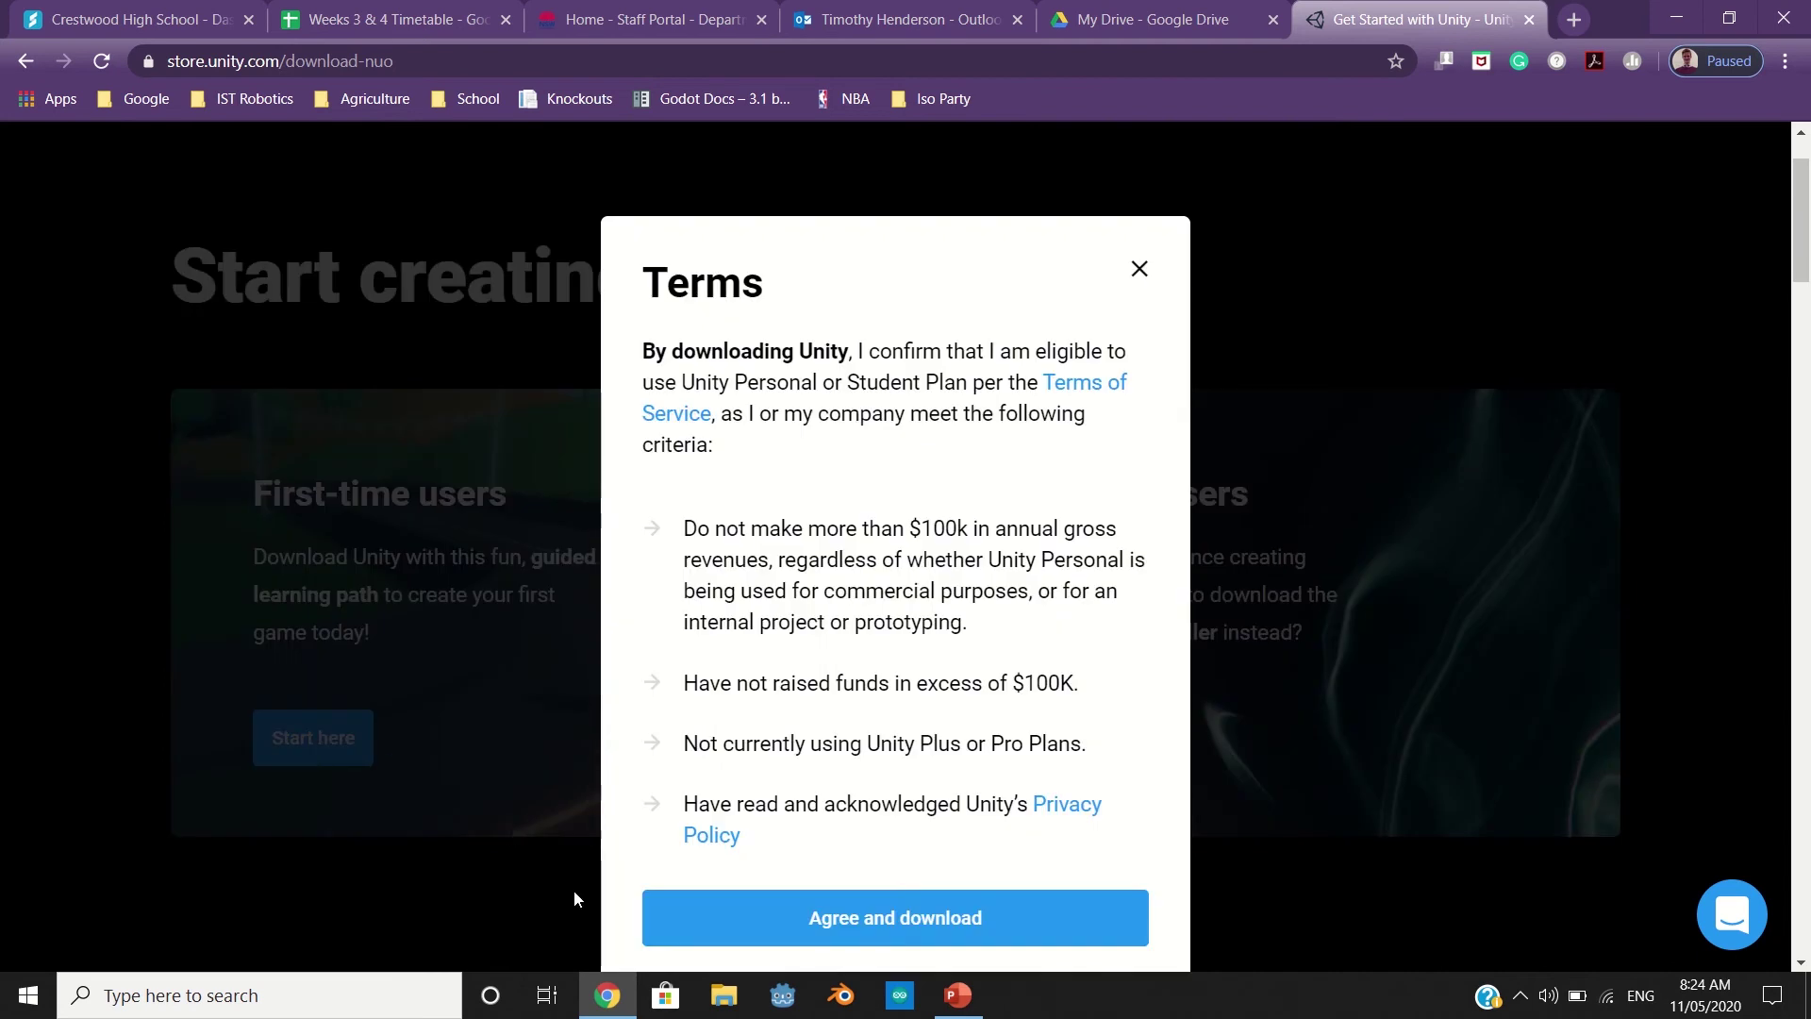
left_click(749, 938)
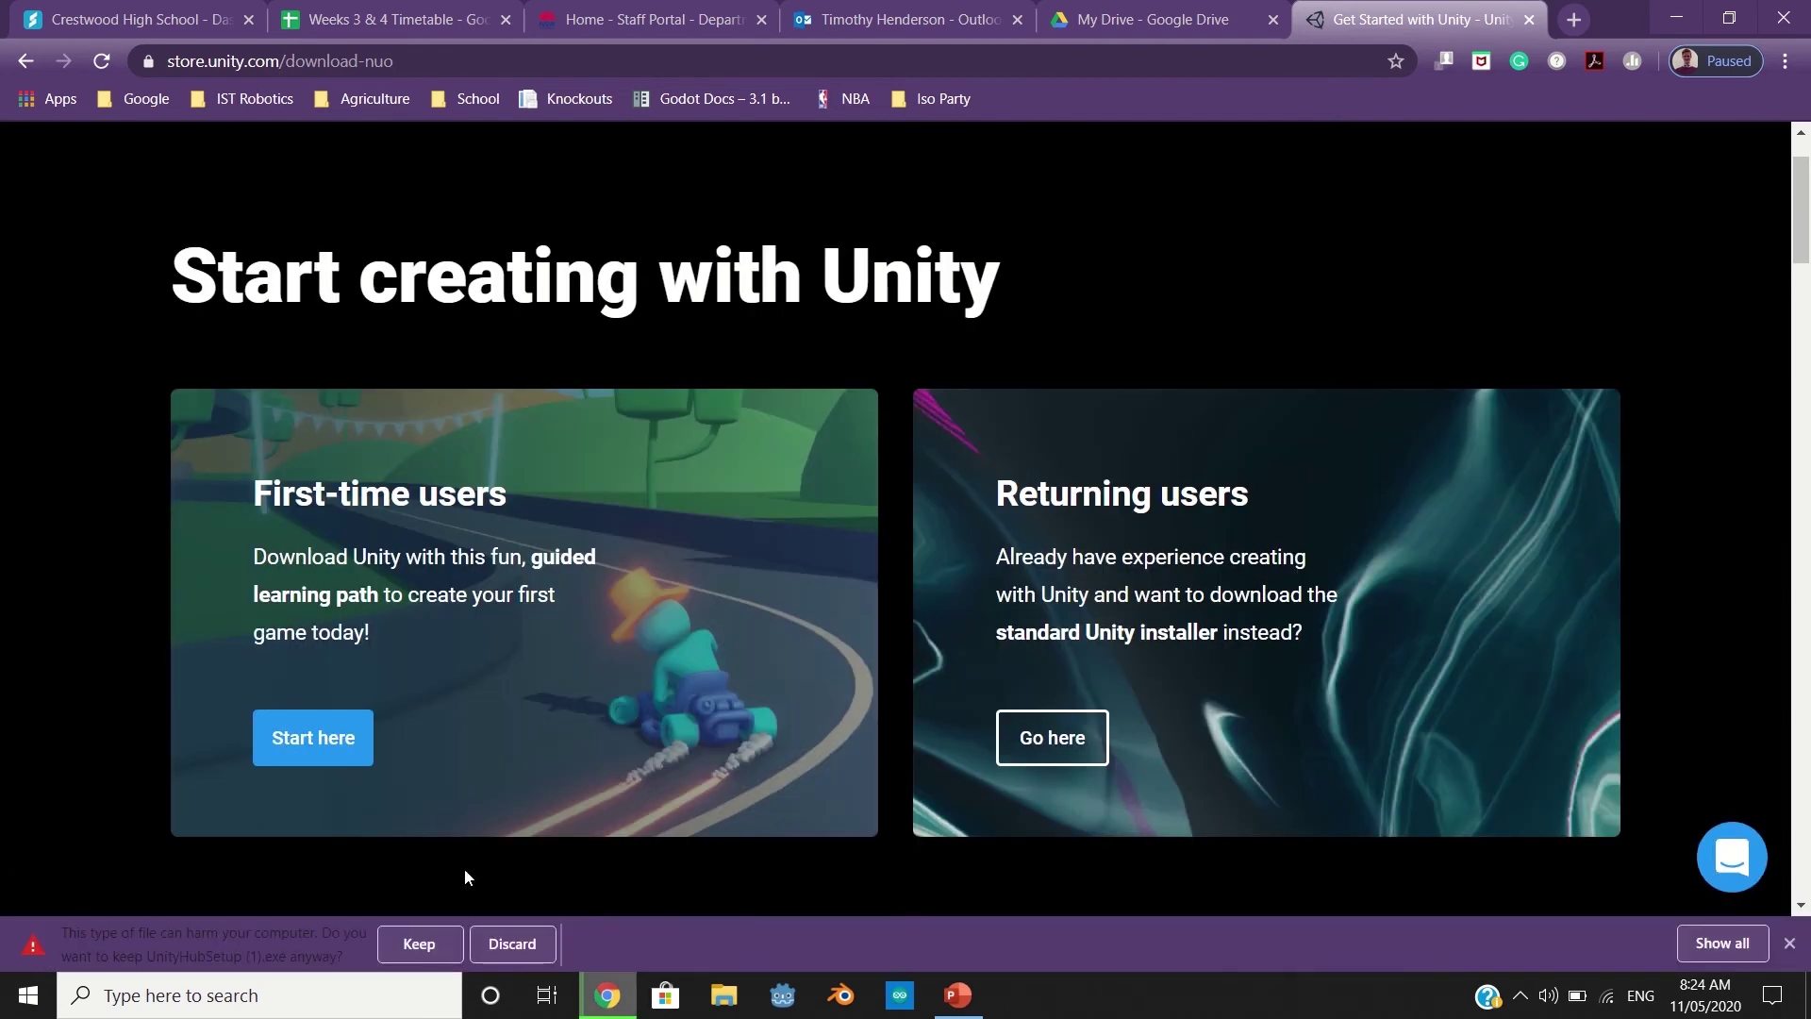
left_click(405, 943)
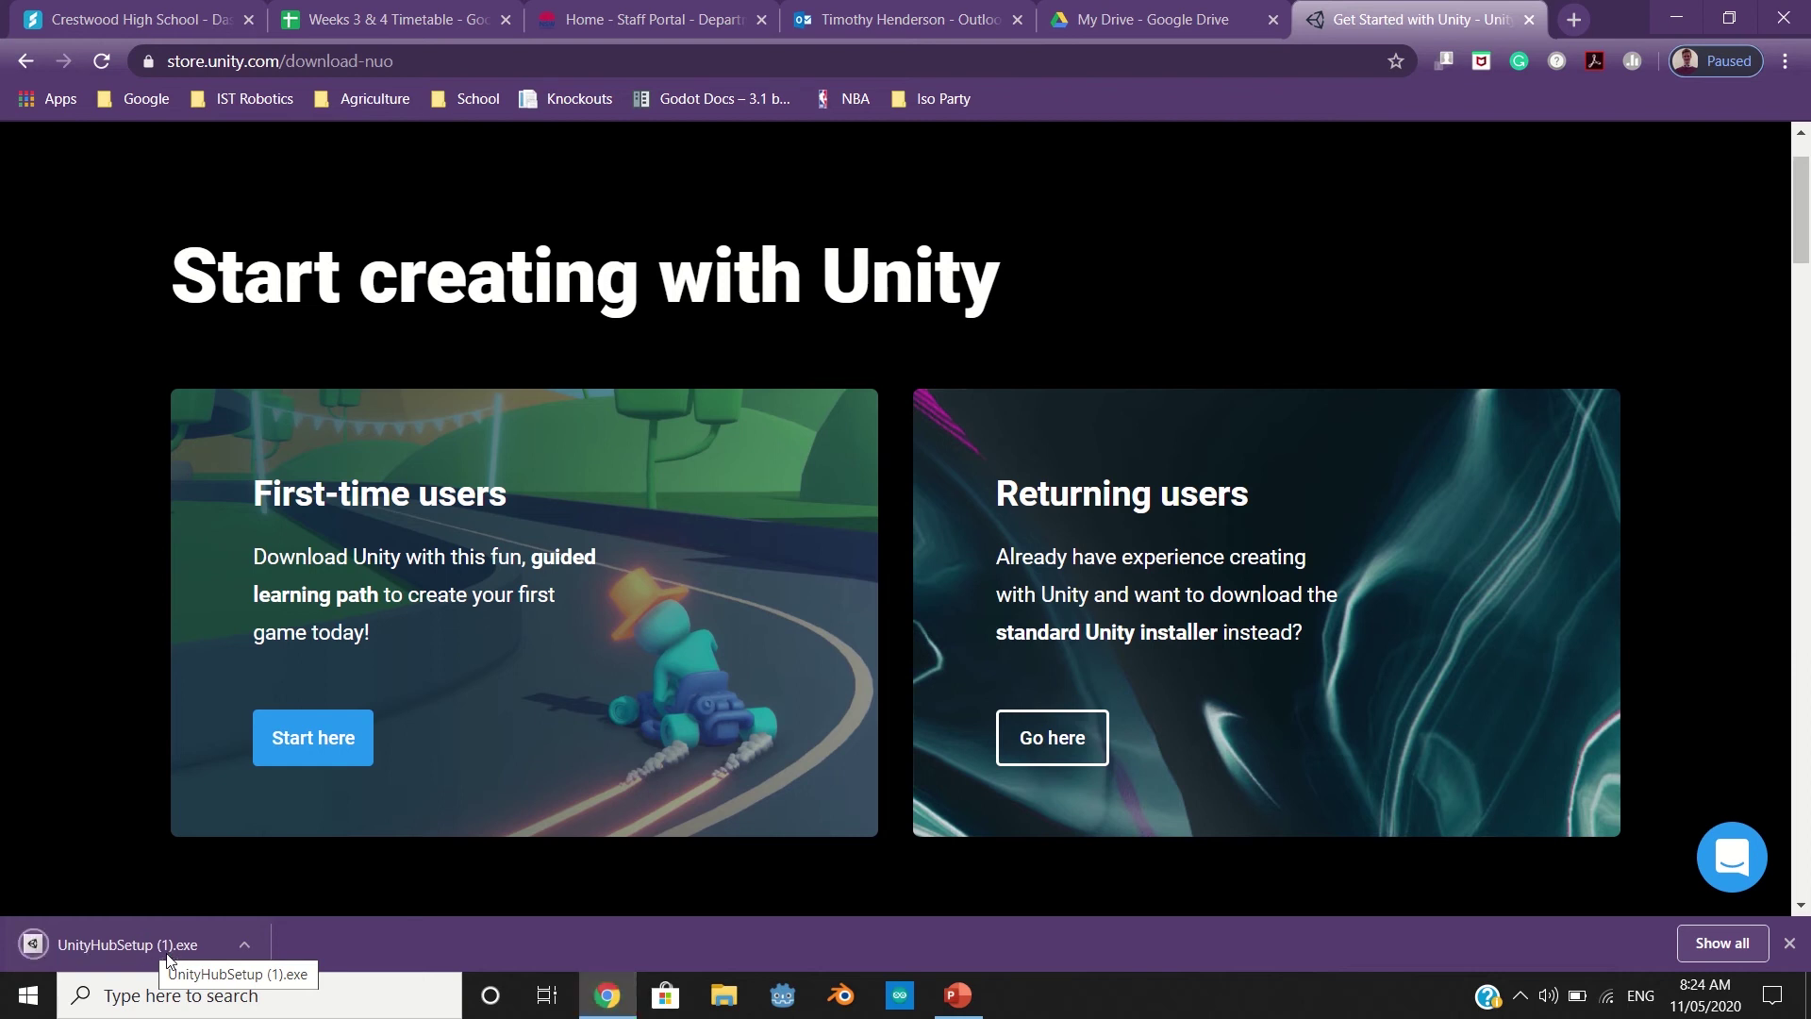
Install Unity Hub 2.3.1 from UnityHubSetup.exe, accepting the licence and dismissing the running warning
left_click(167, 952)
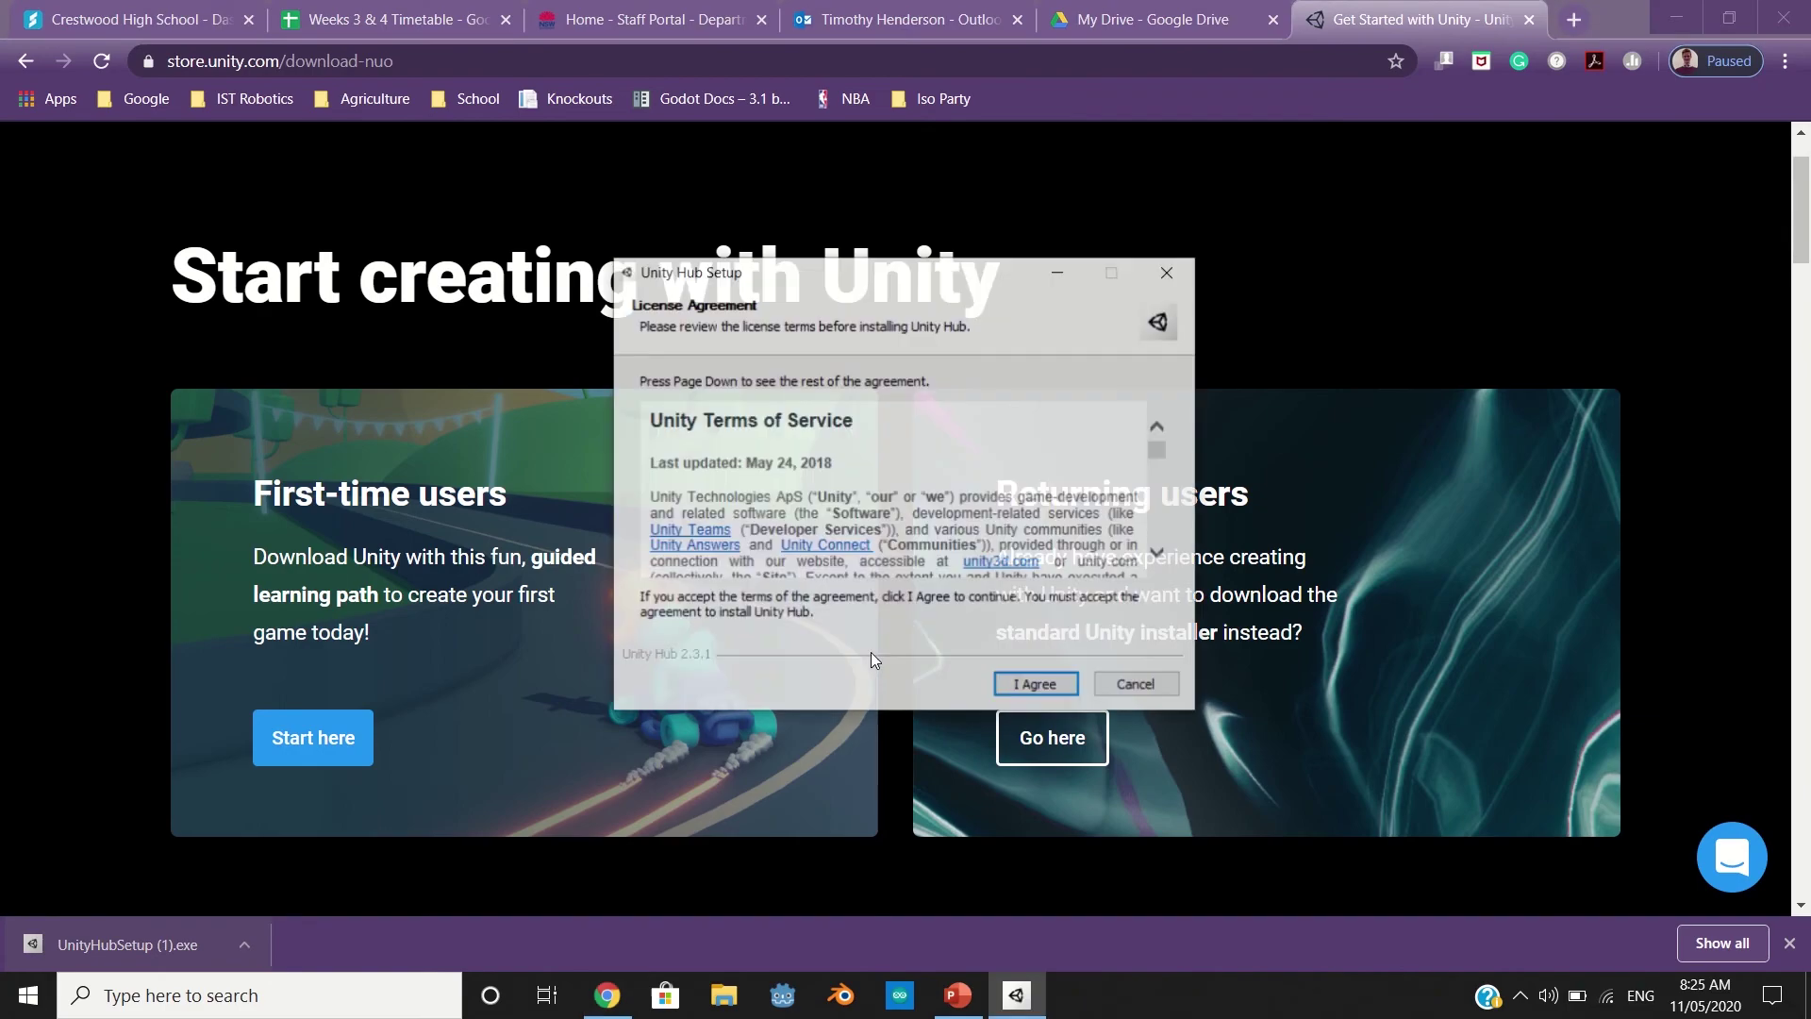
left_click(1002, 681)
left_click(1011, 683)
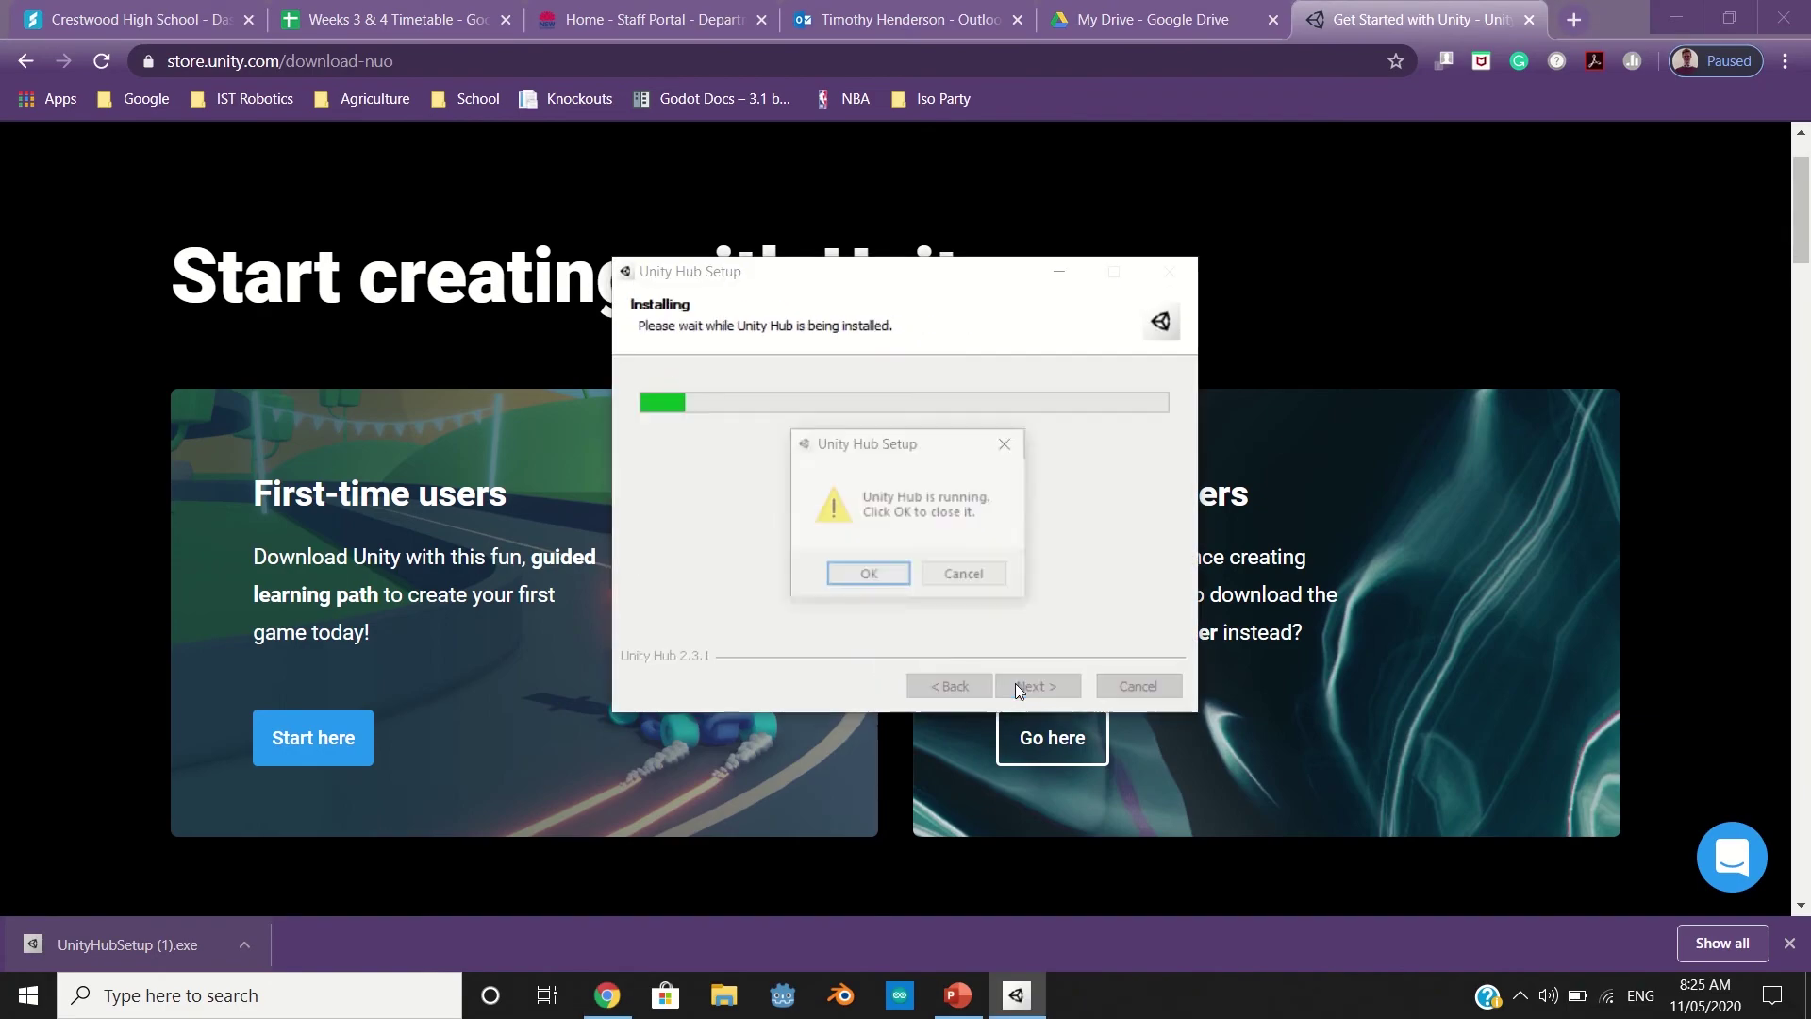
left_click(845, 576)
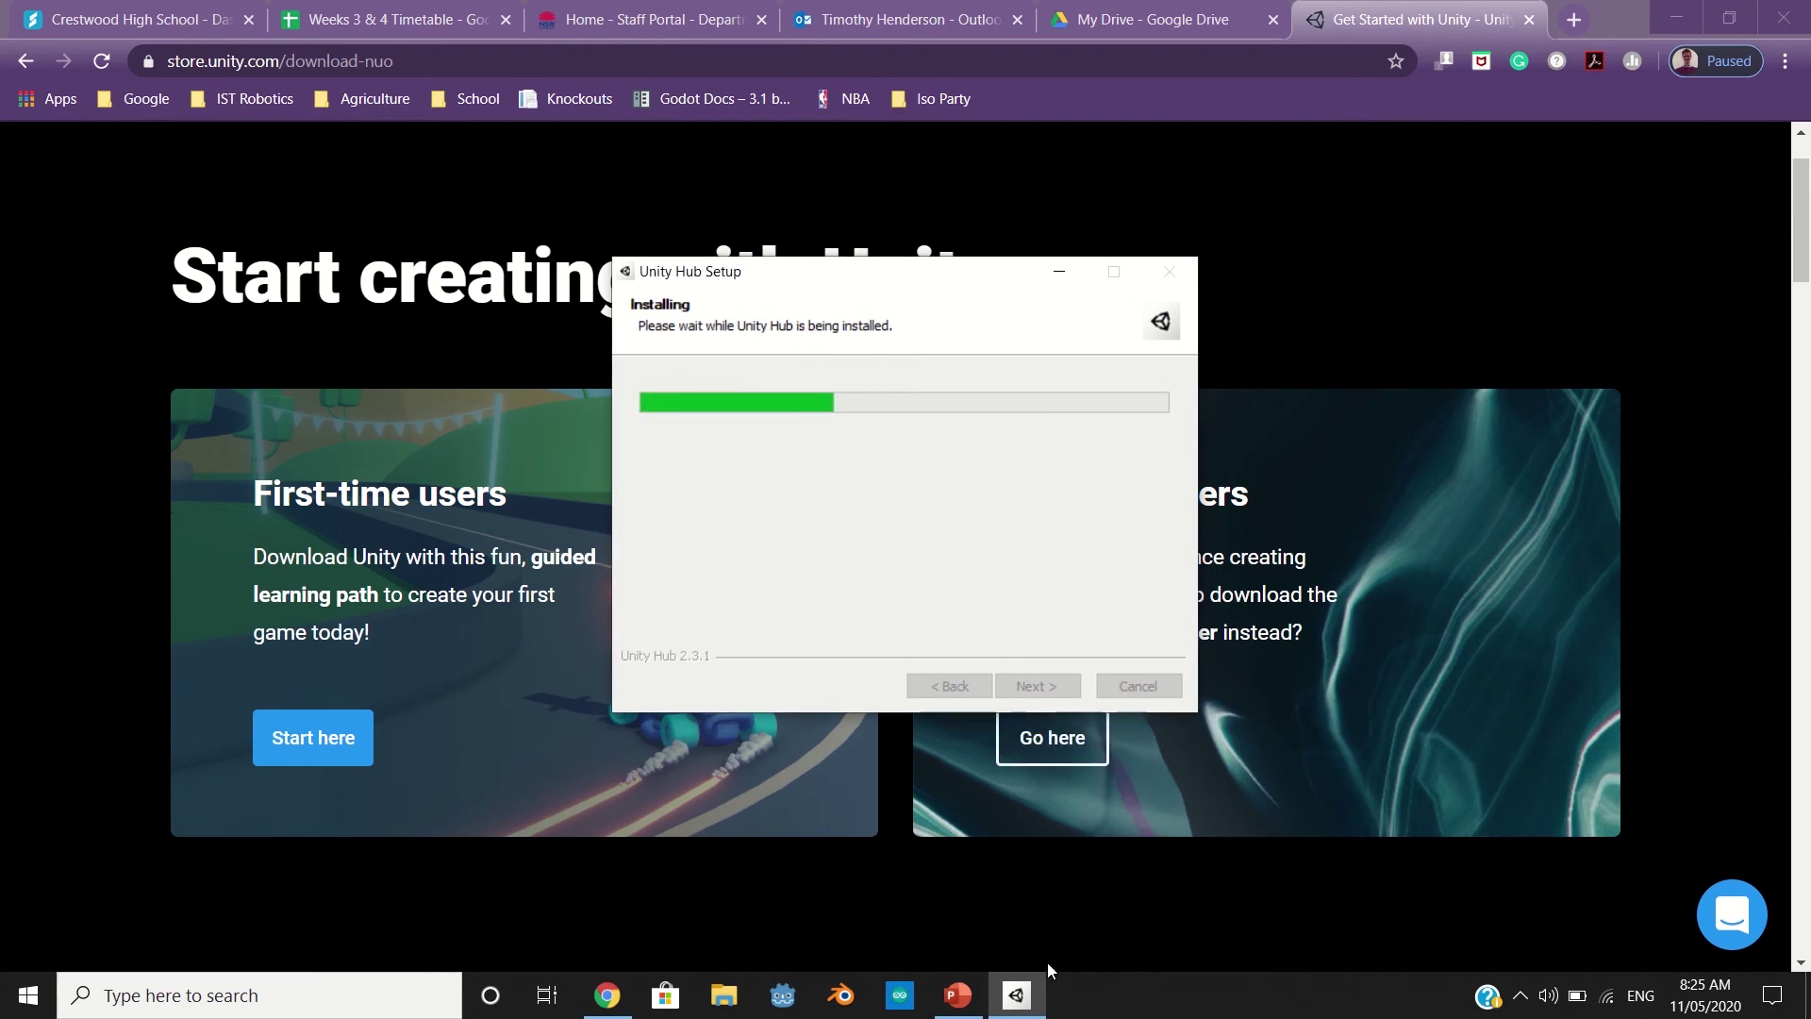
right_click(1001, 1005)
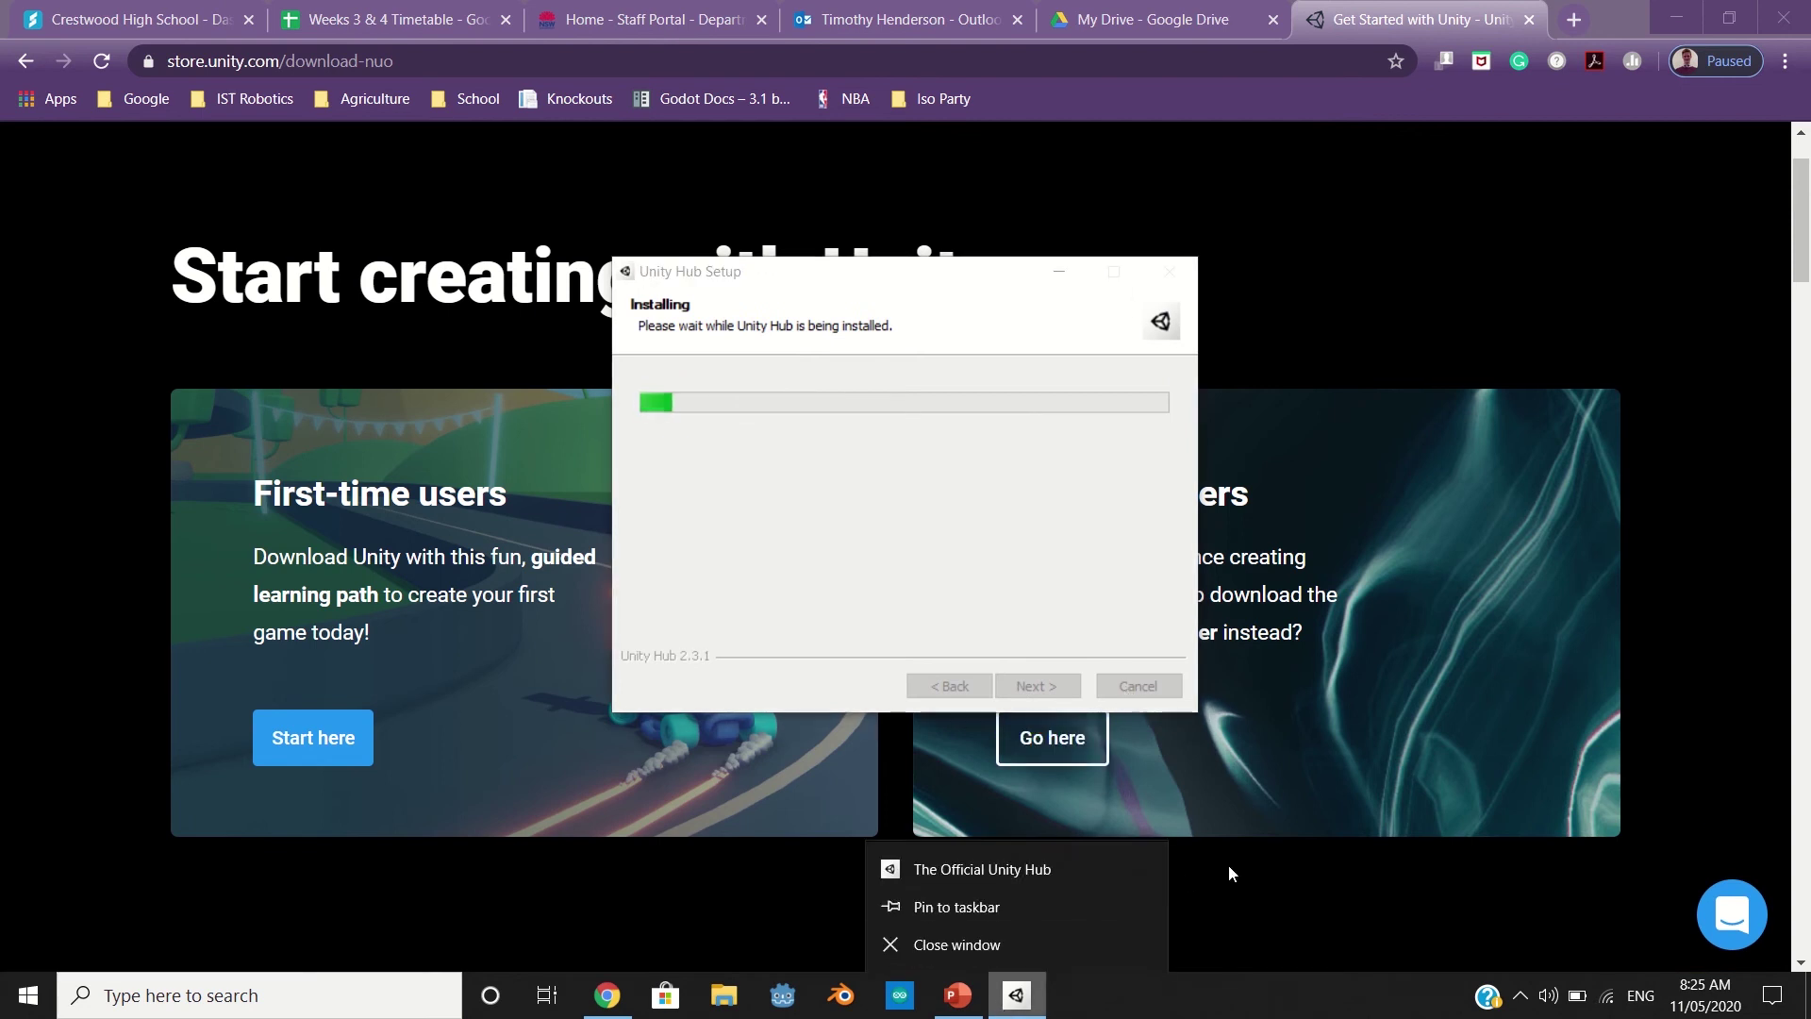
left_click(1038, 504)
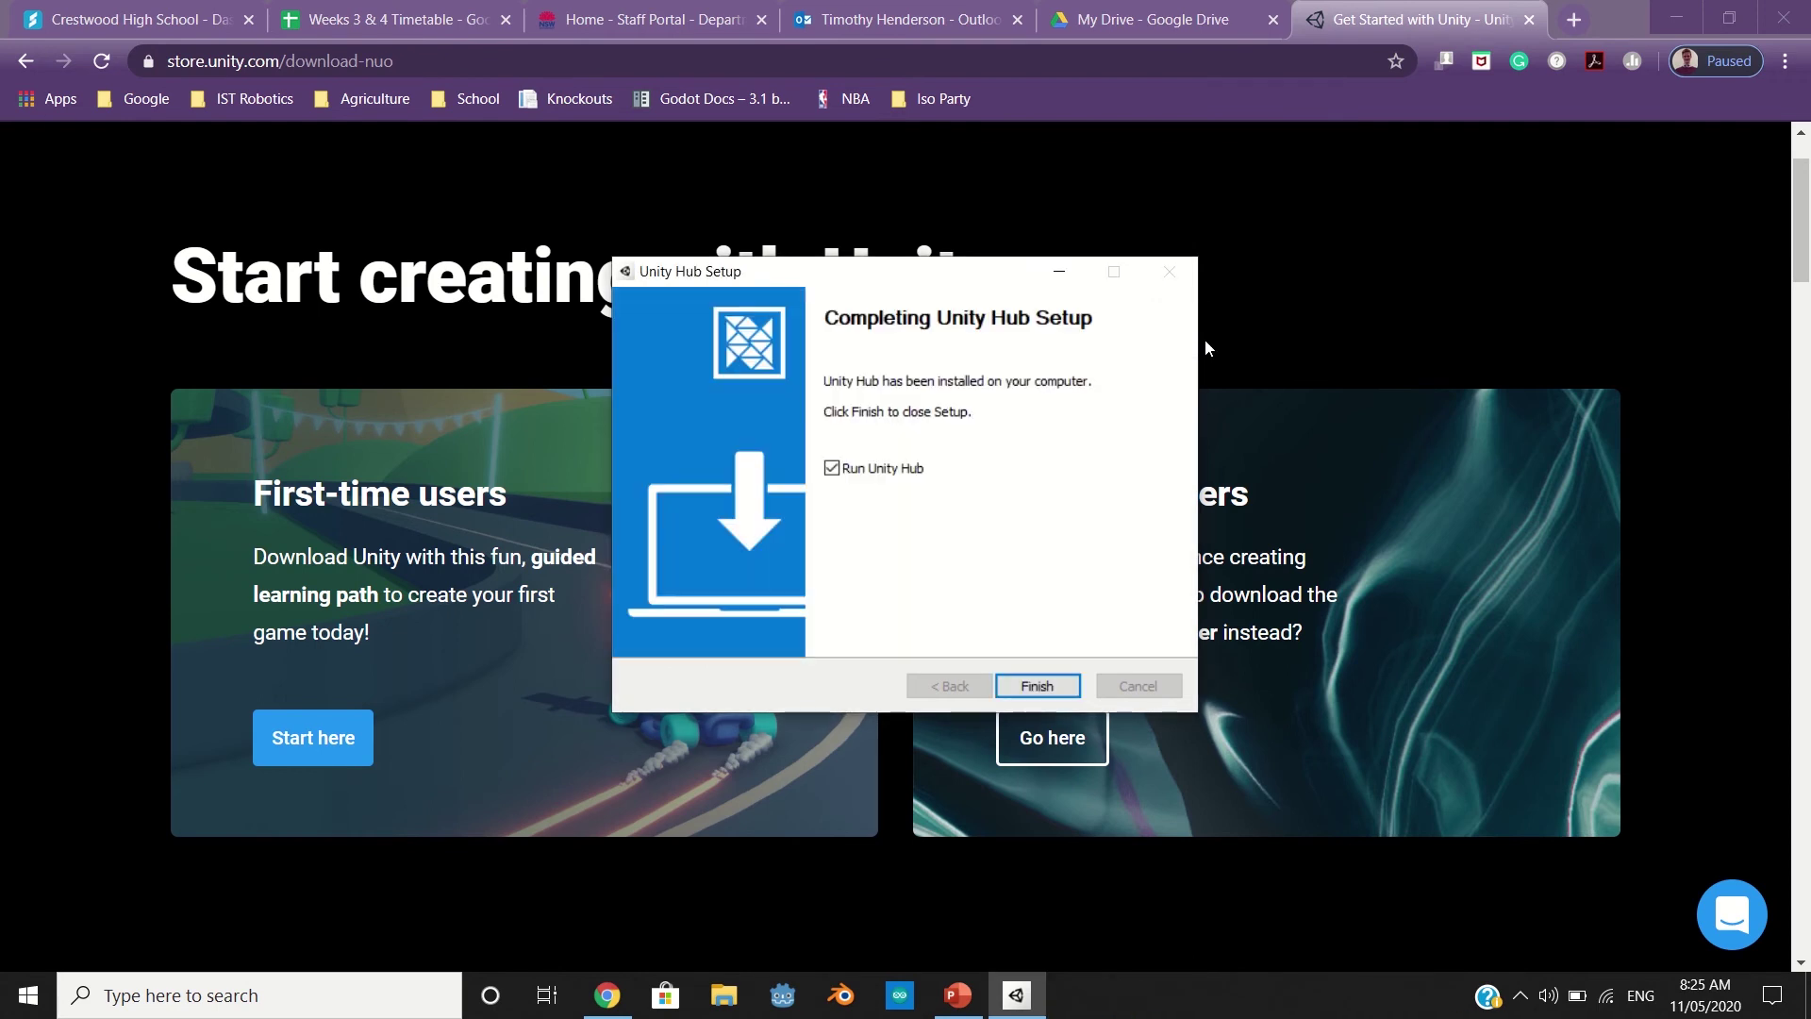
Finish setup to launch Unity Hub and choose Google sign-in on the Create Unity ID form
left_click(1036, 685)
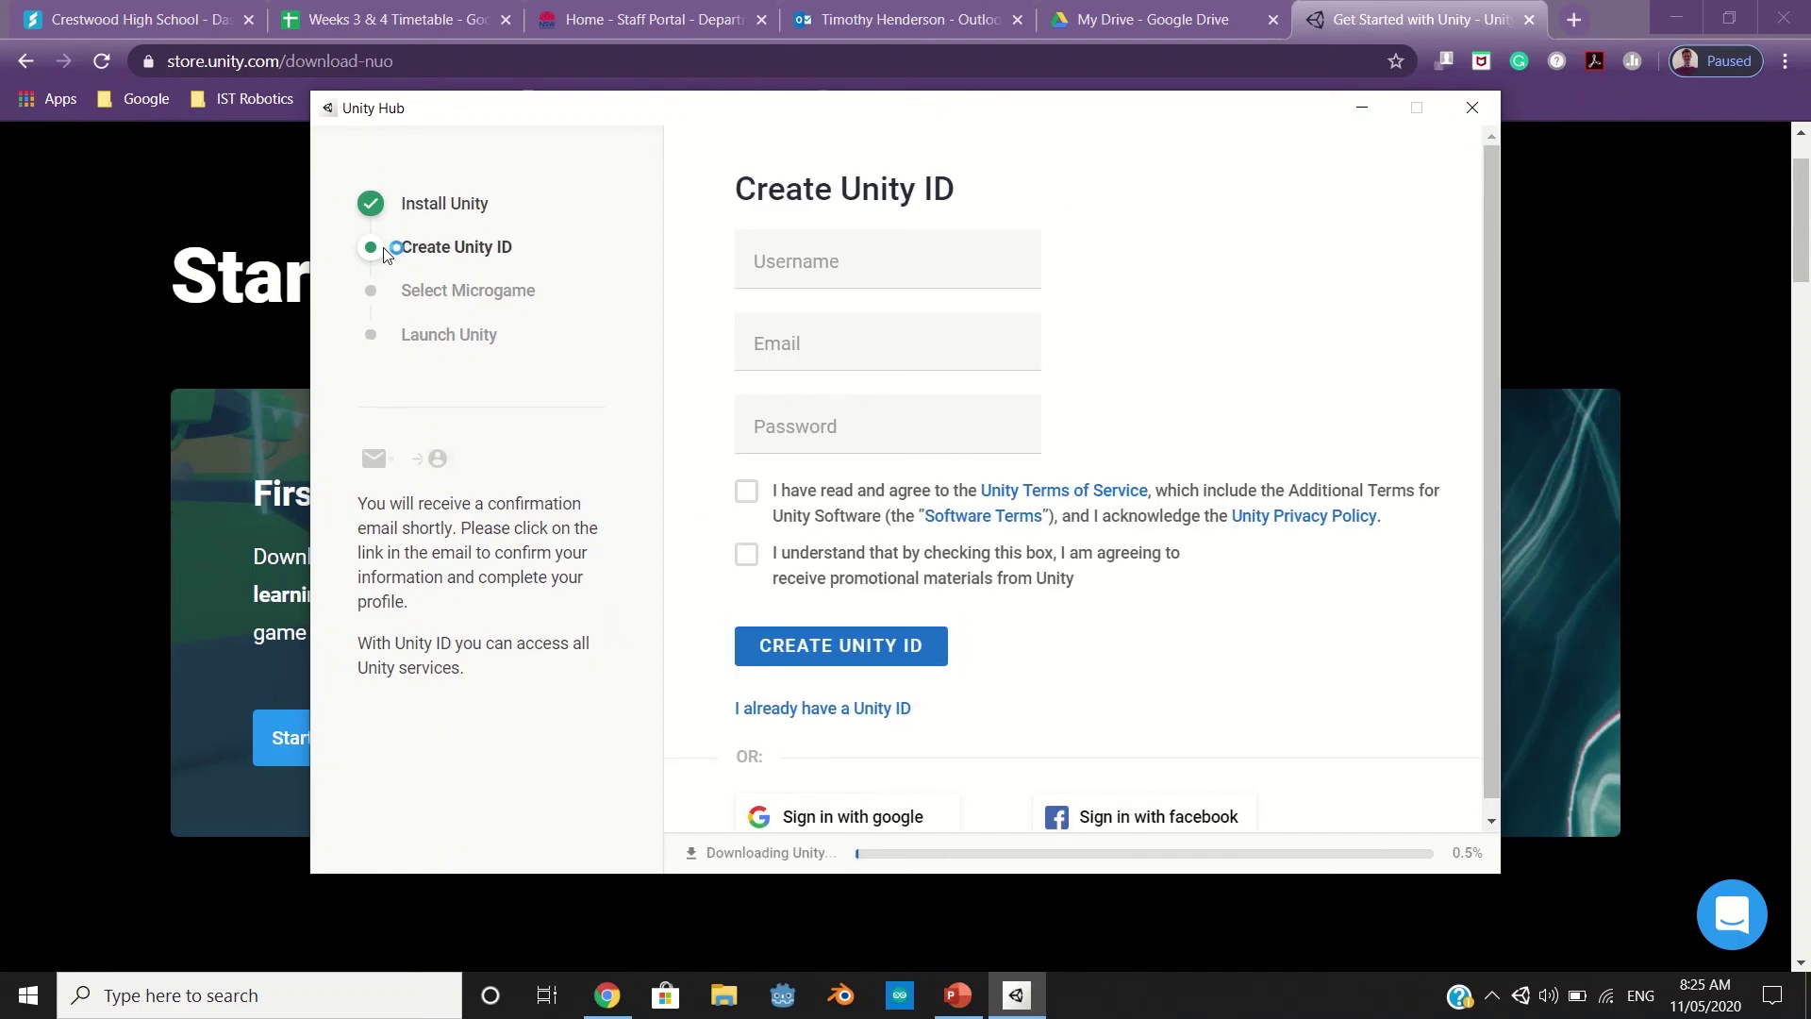
scroll(732, 485, "down", 1)
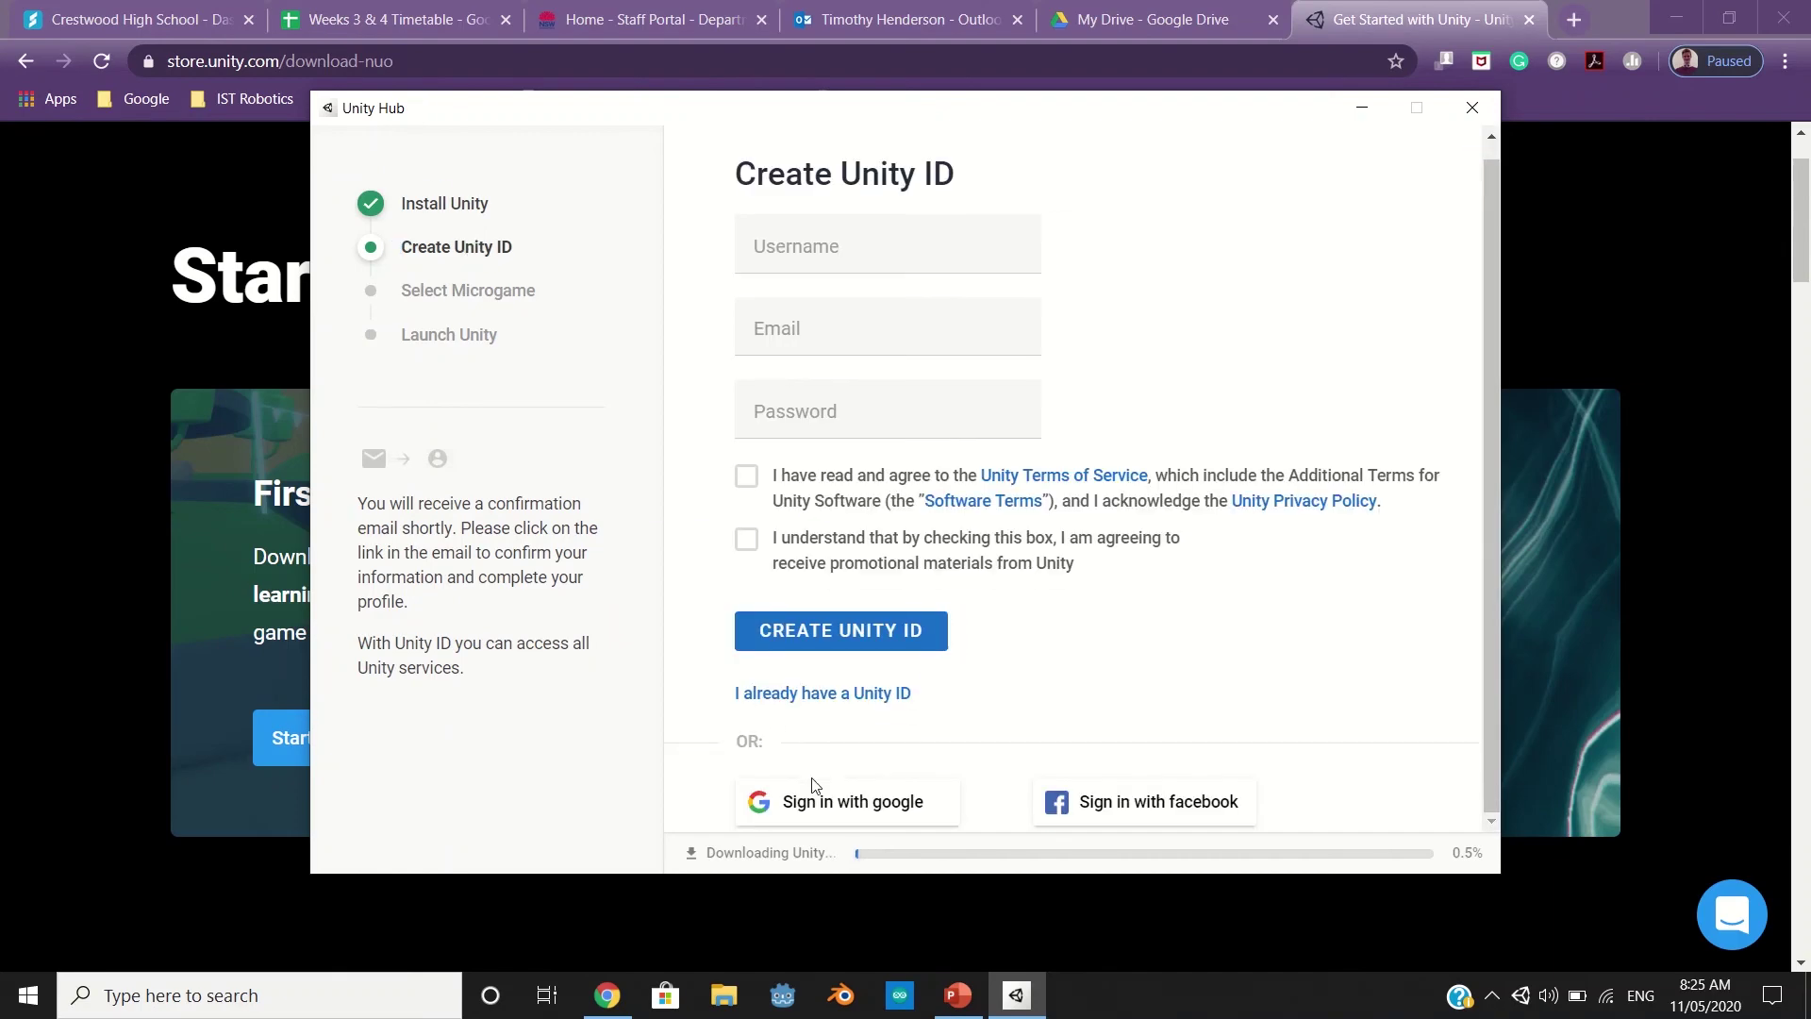
left_click(824, 807)
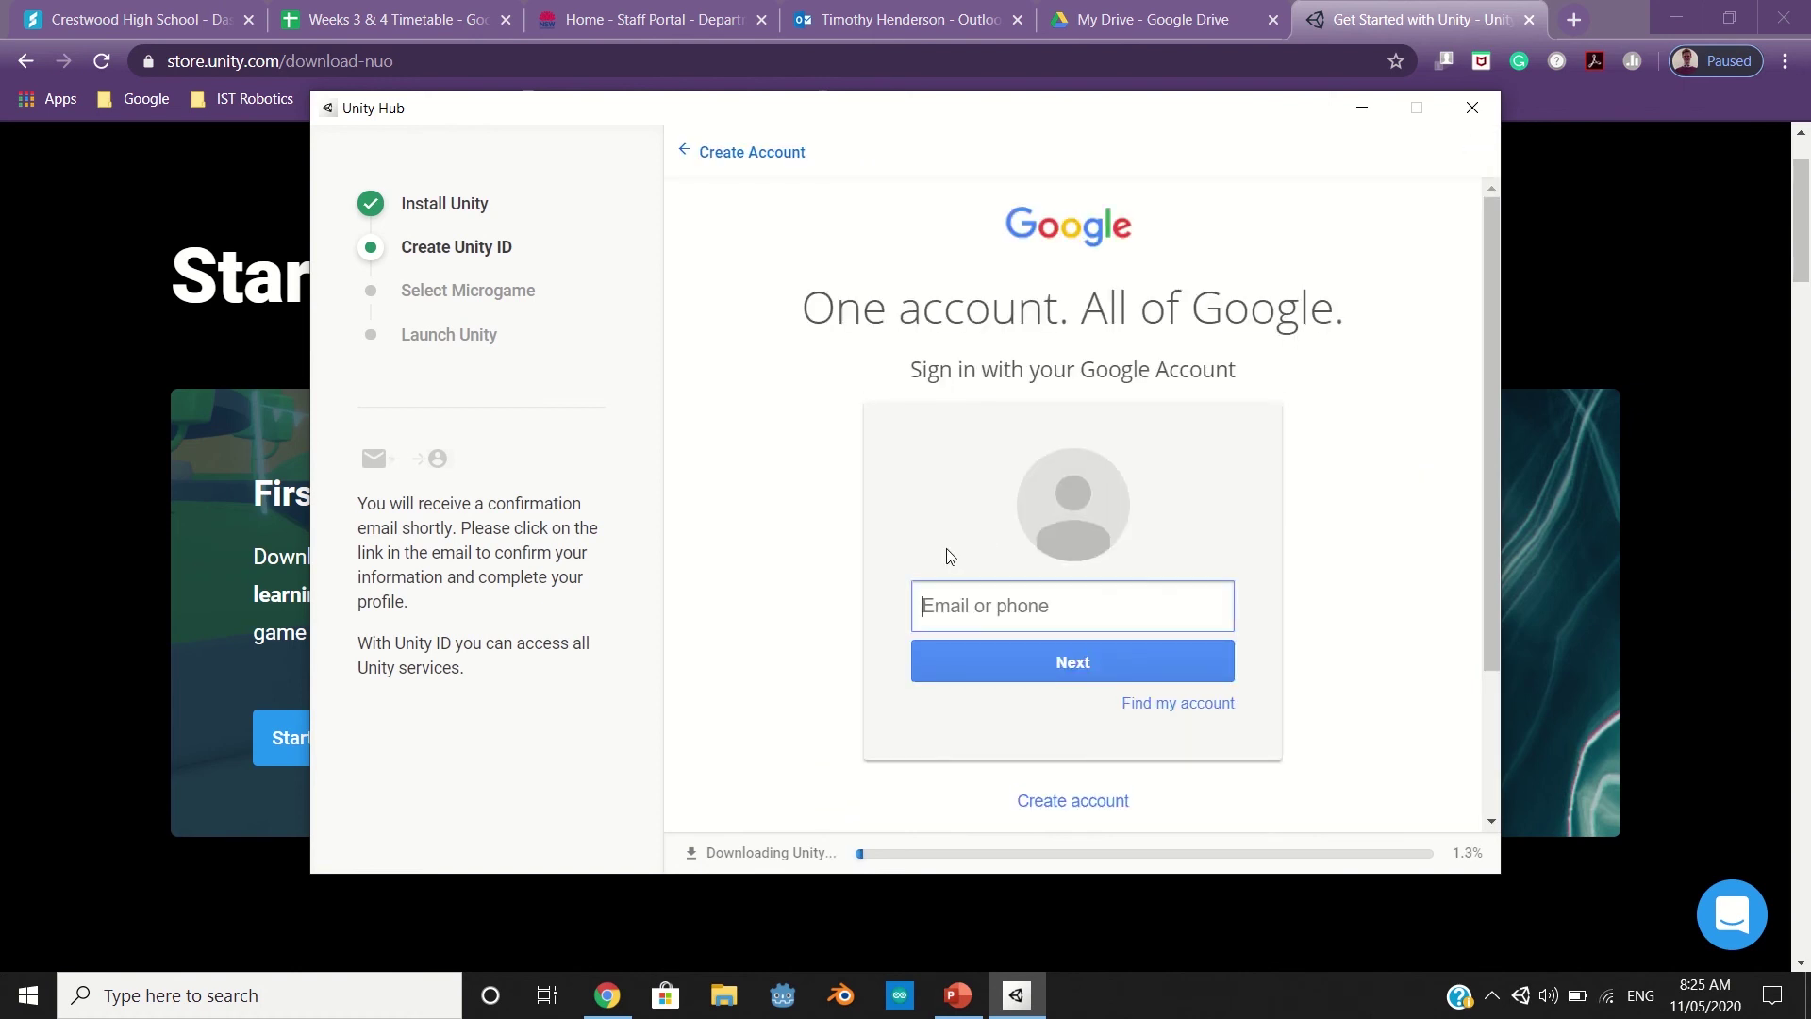
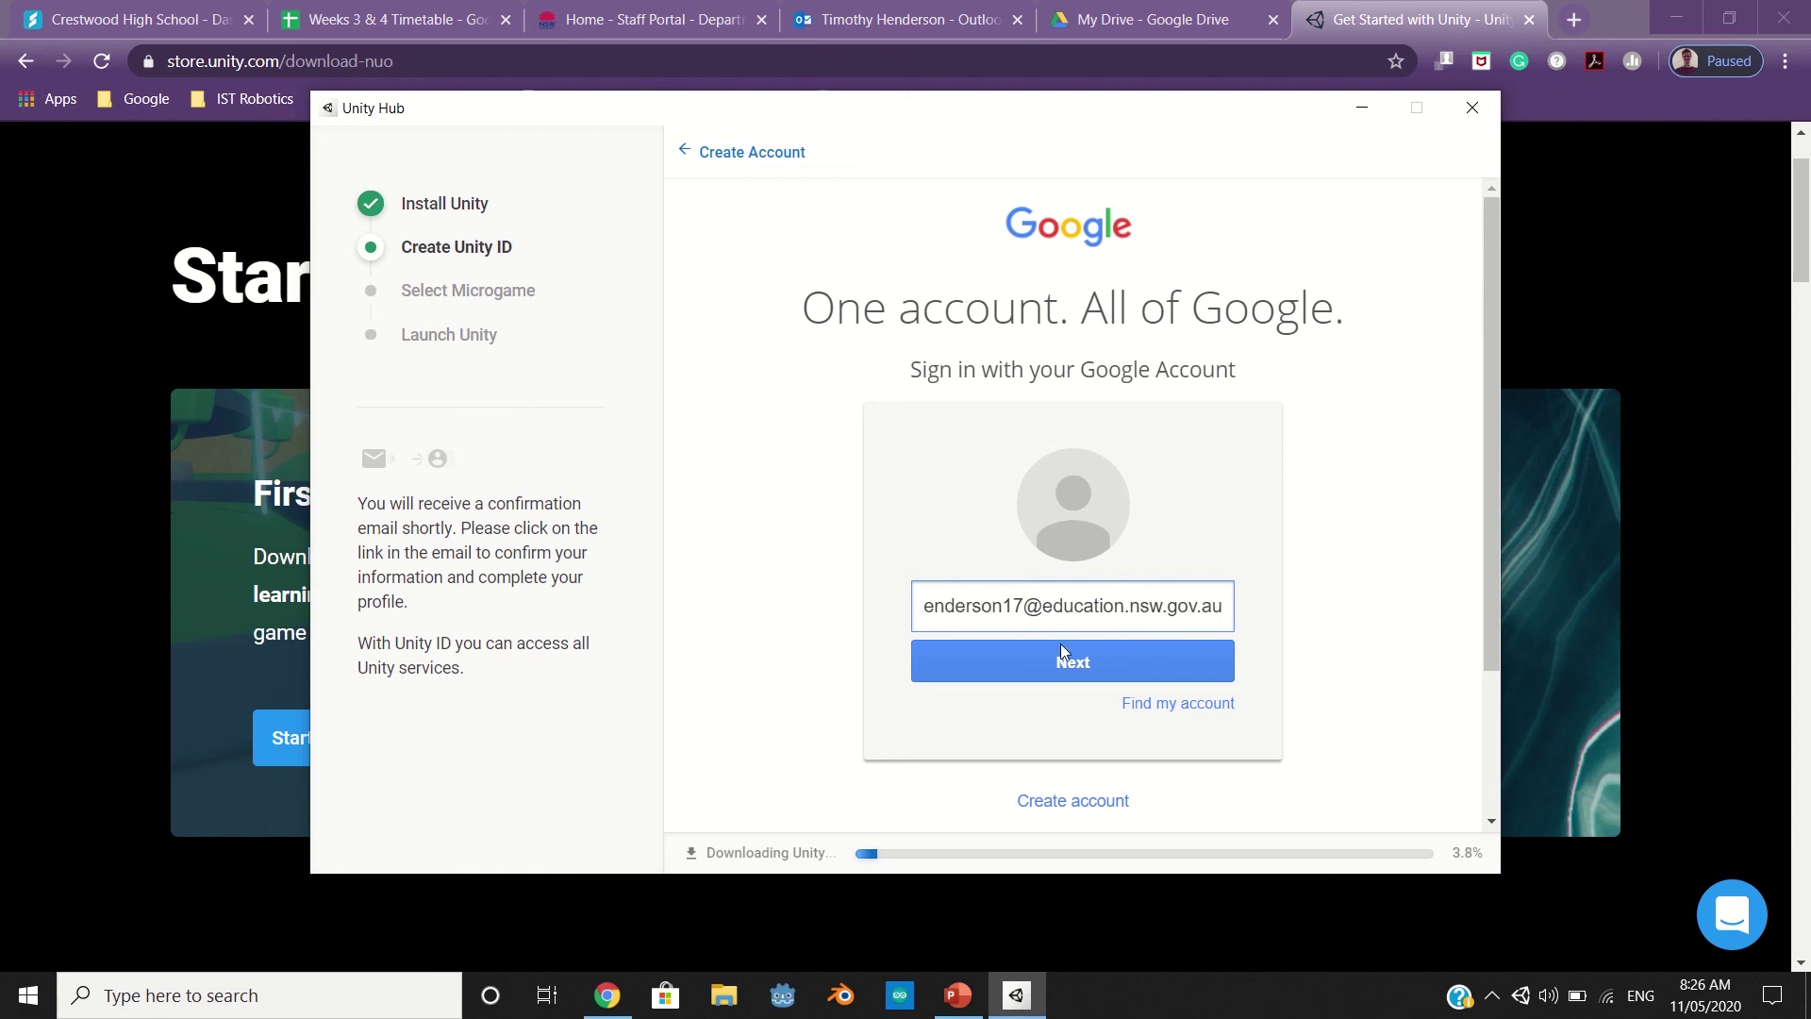
Enter the school account e-mail address on the Google sign-in page and continue
left_click(1092, 664)
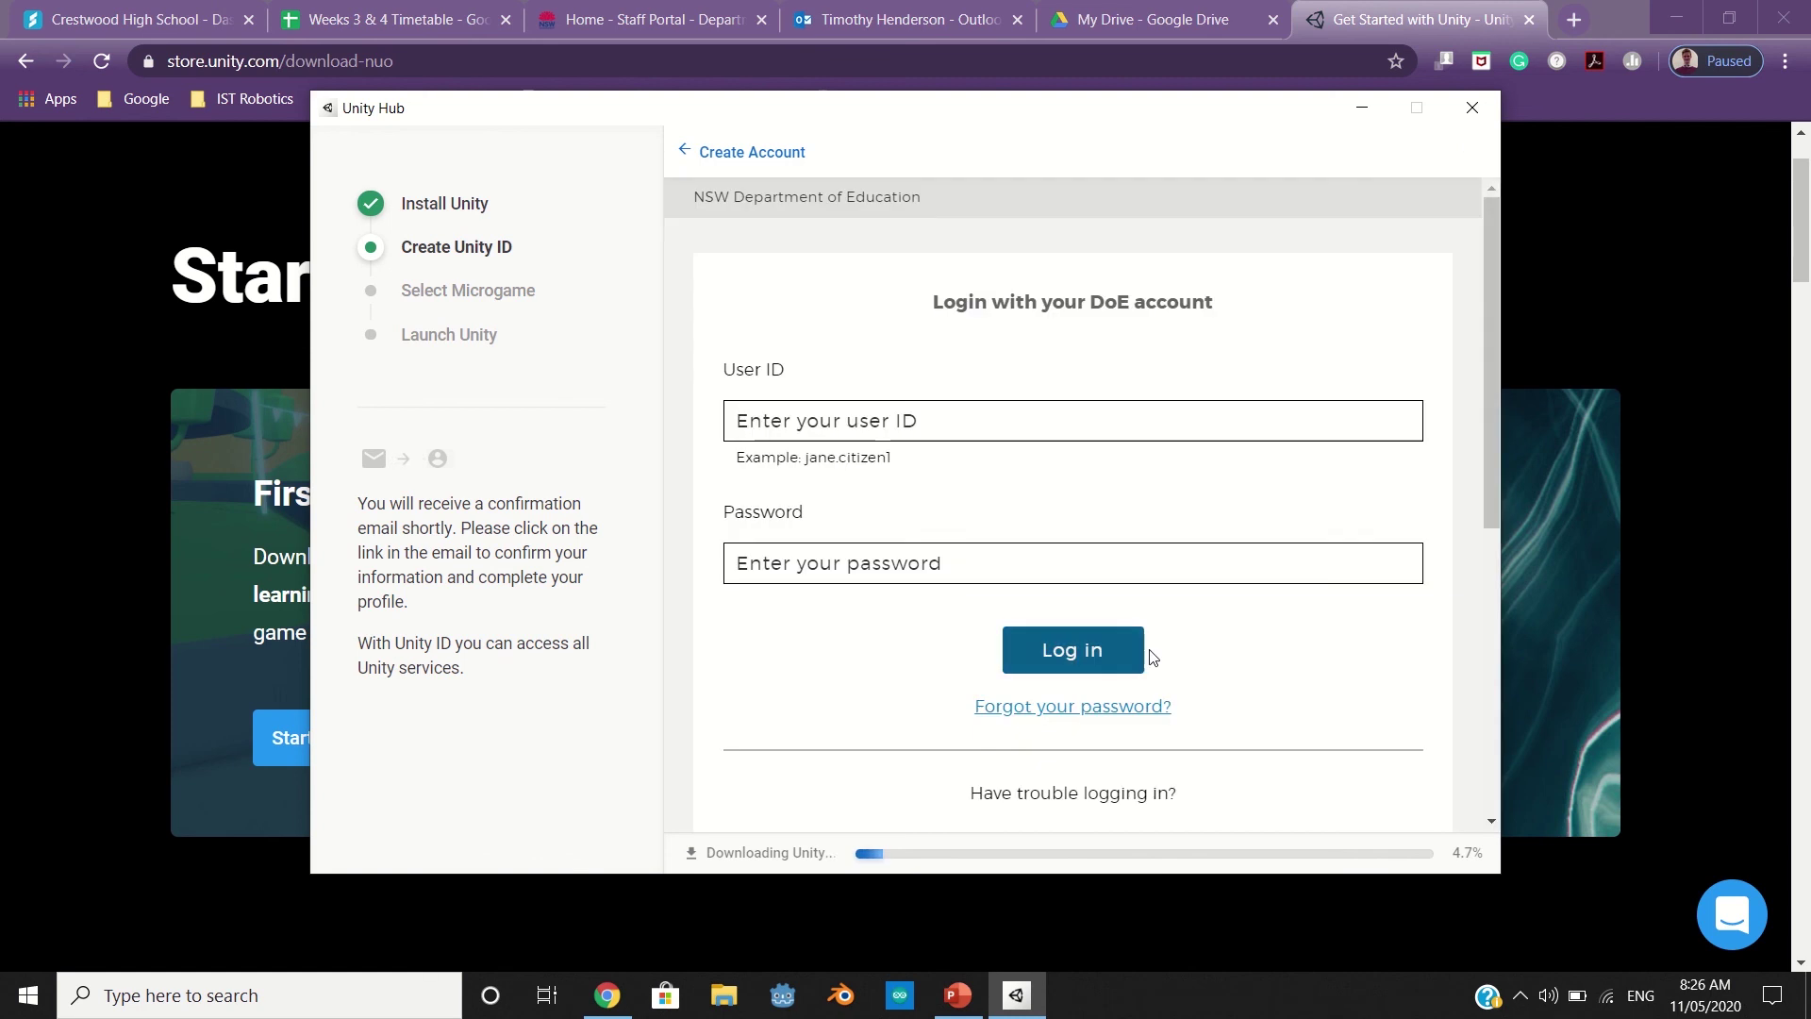
Log in to the NSW Department of Education page with the school user ID and password
left_click(987, 419)
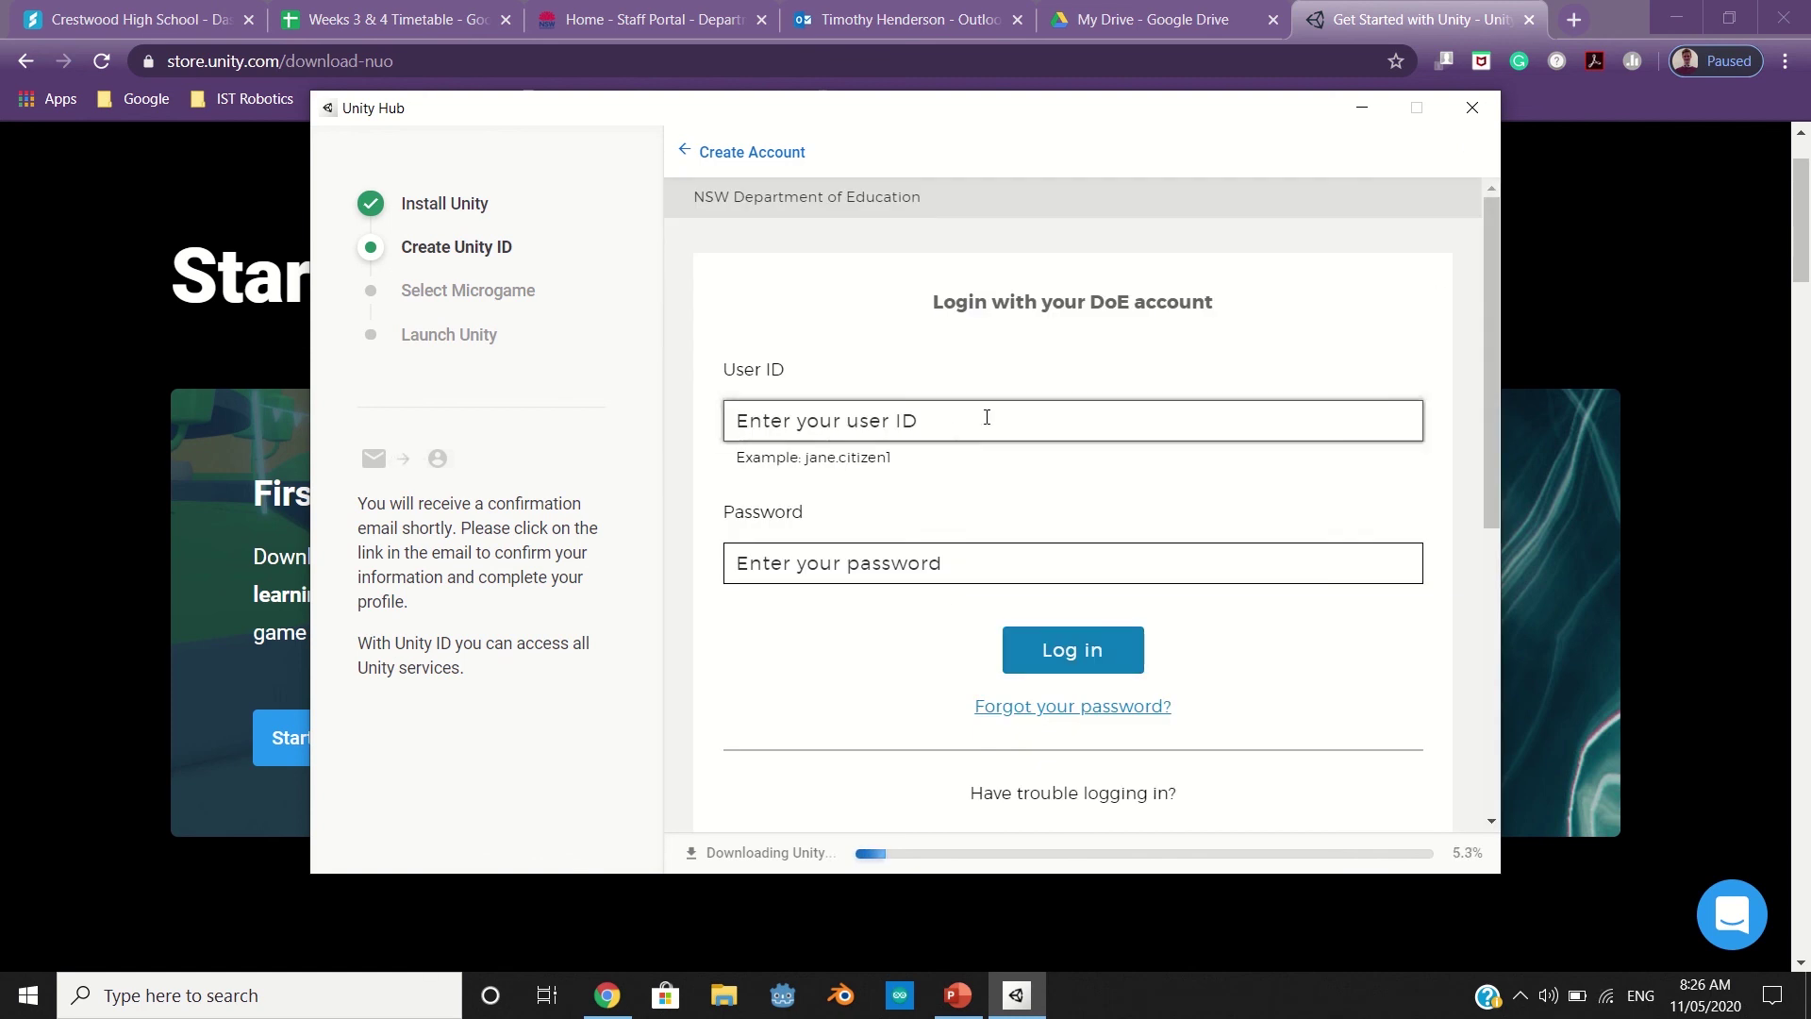
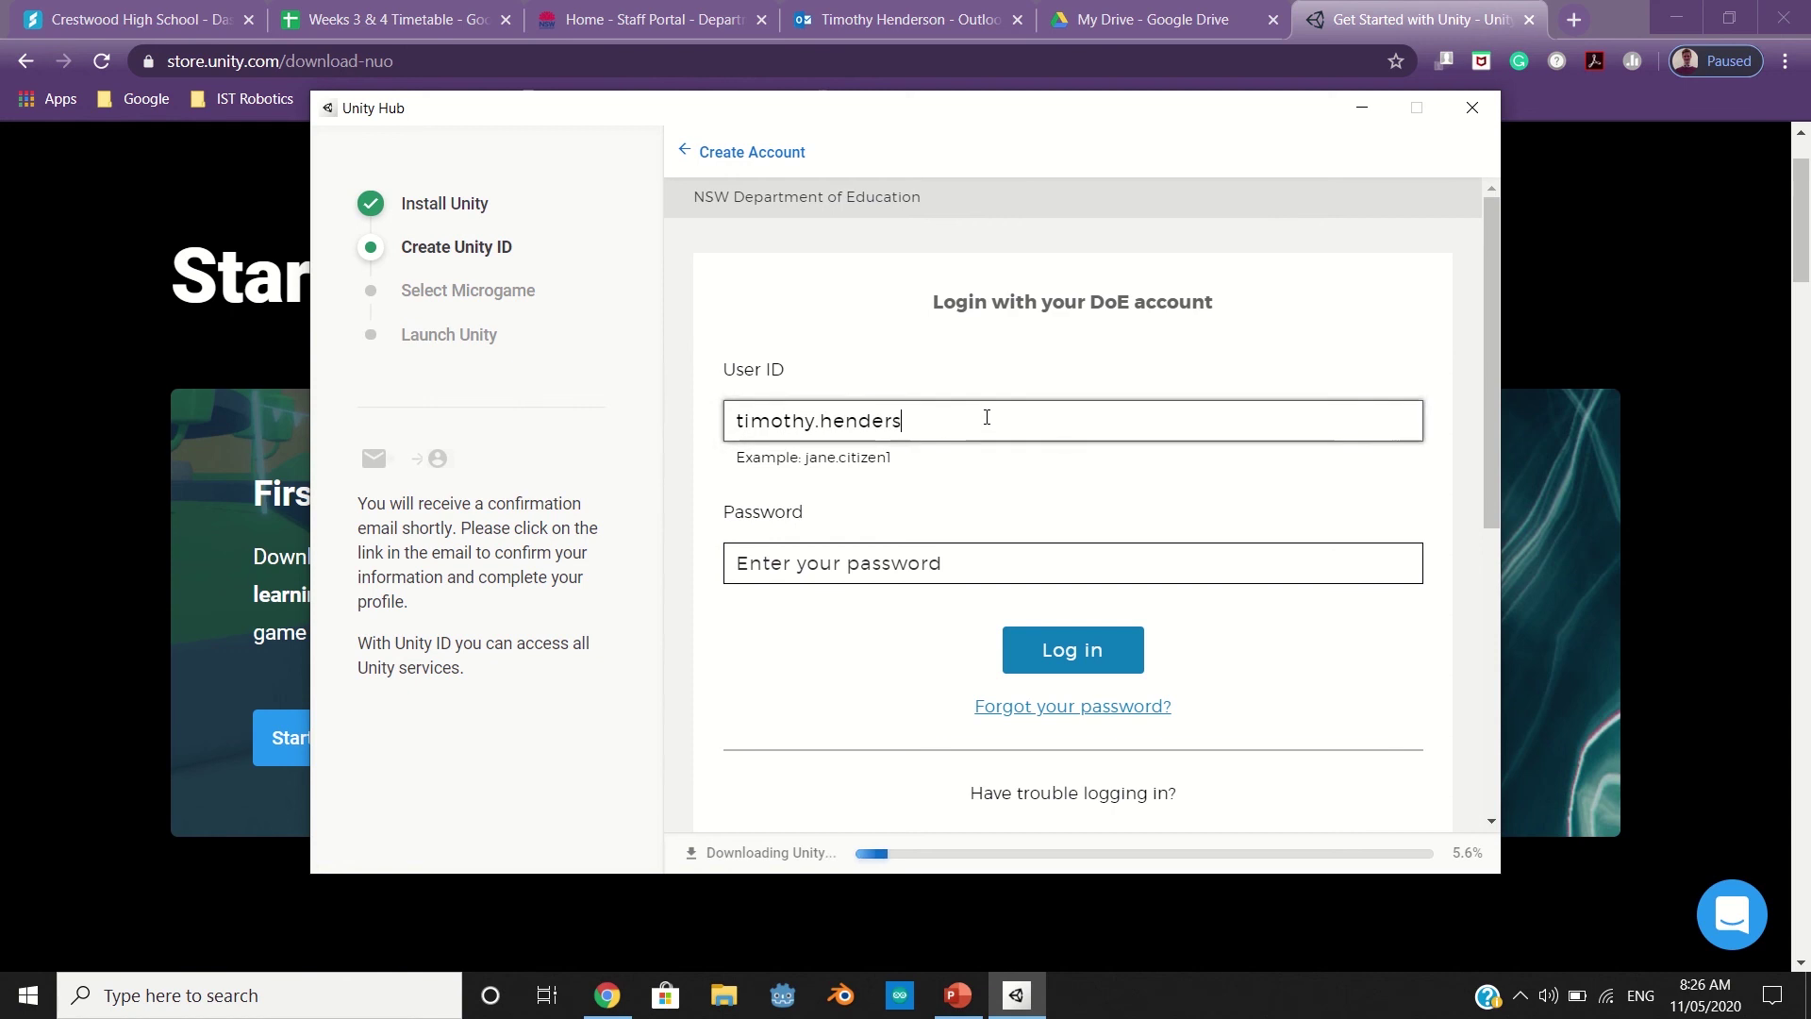
key("Tab")
type("*****")
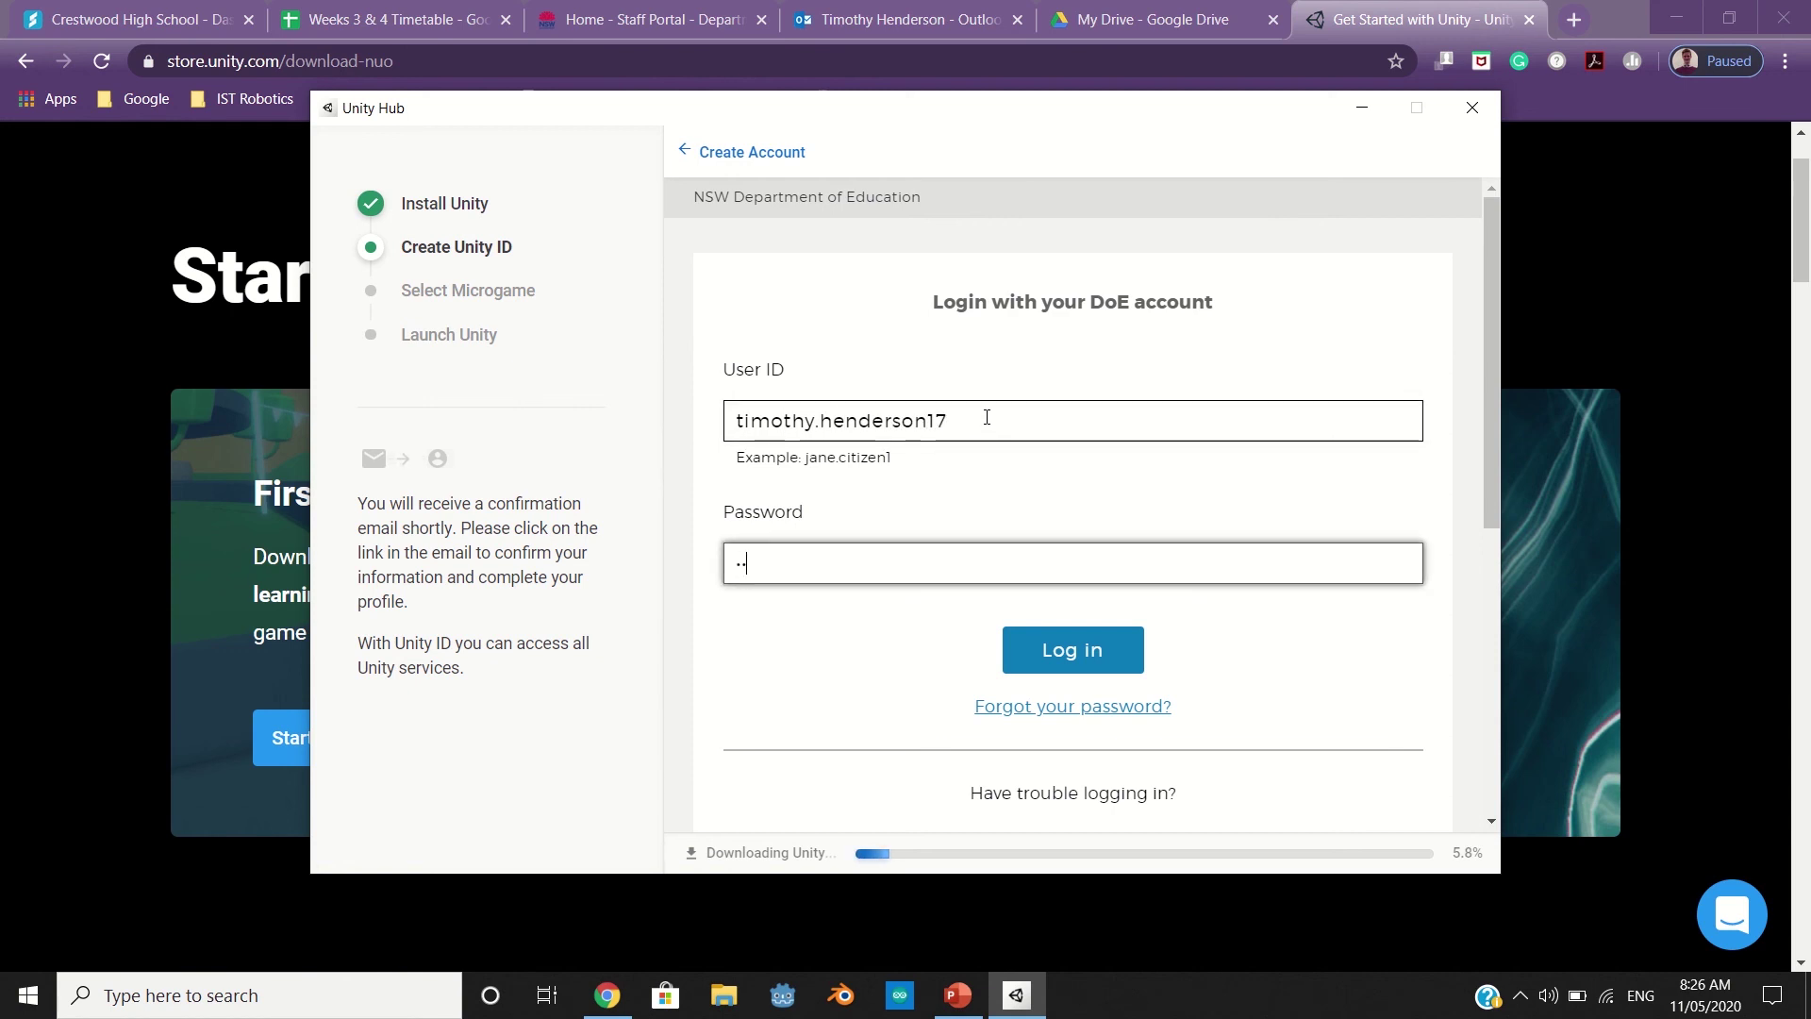
type("***")
left_click(1051, 649)
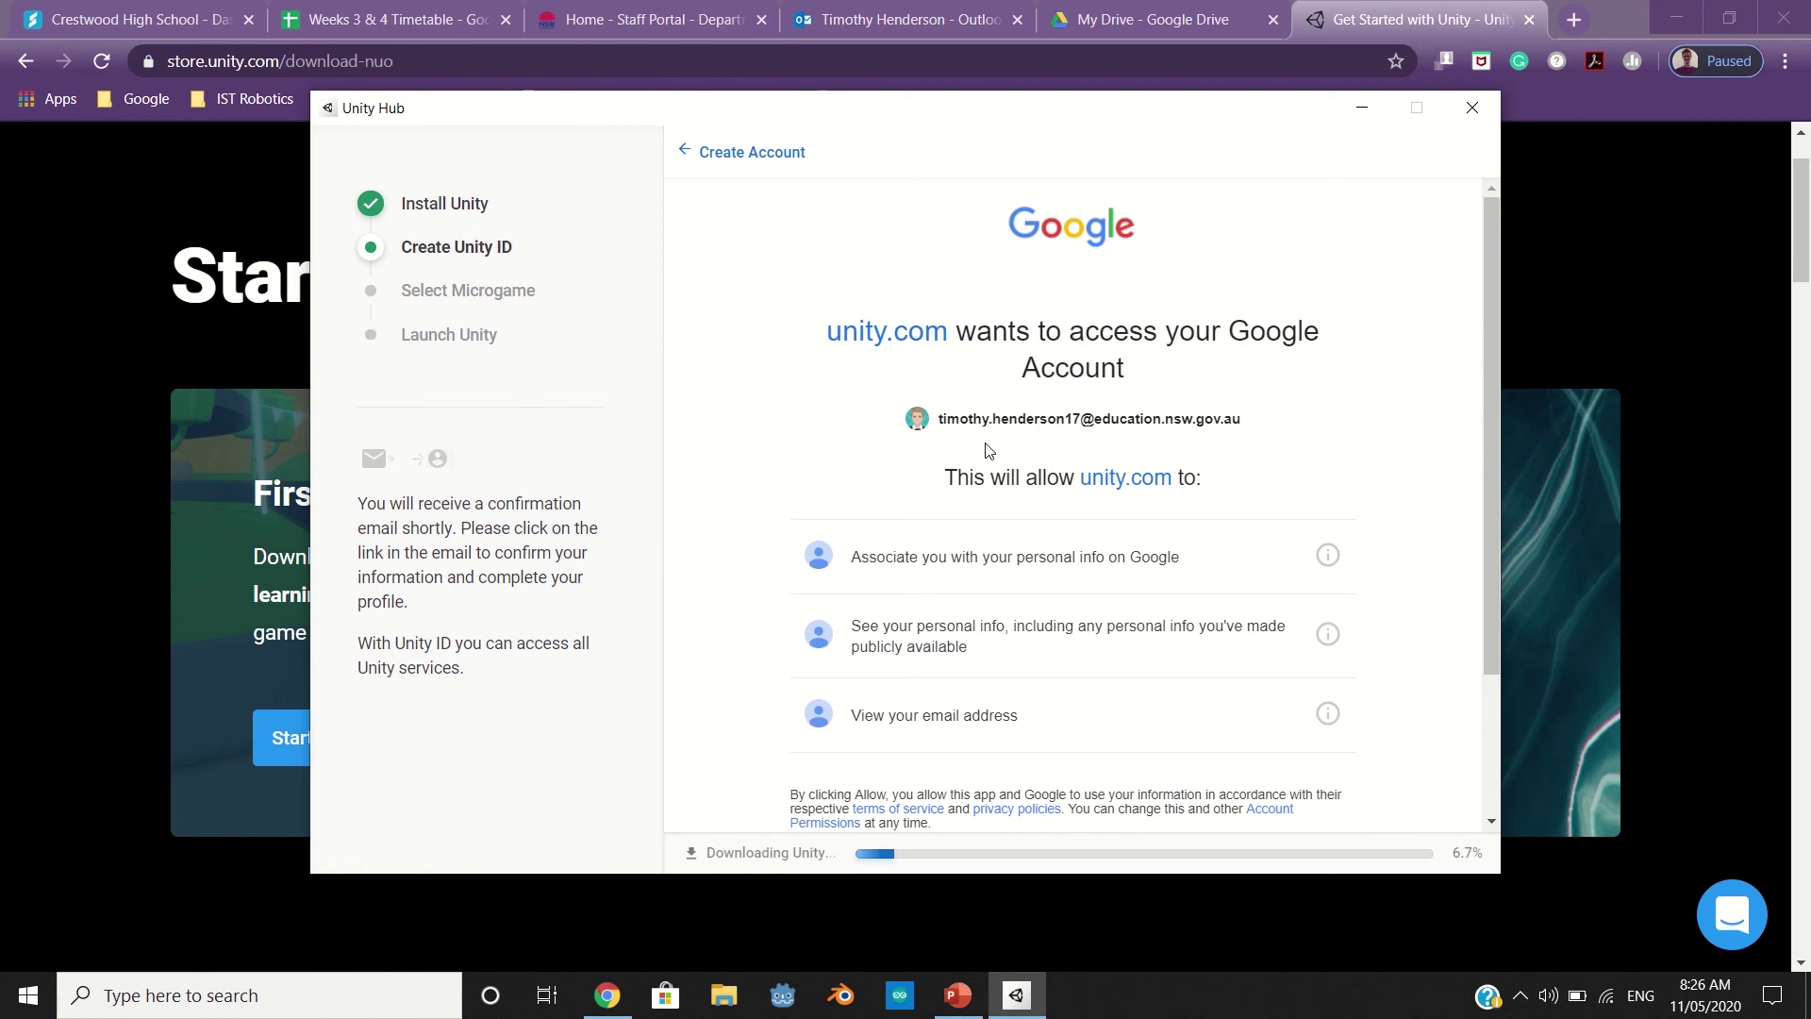
Allow unity.com to access the school Google account on the consent page
scroll(988, 450, "down", 3)
left_click(1231, 694)
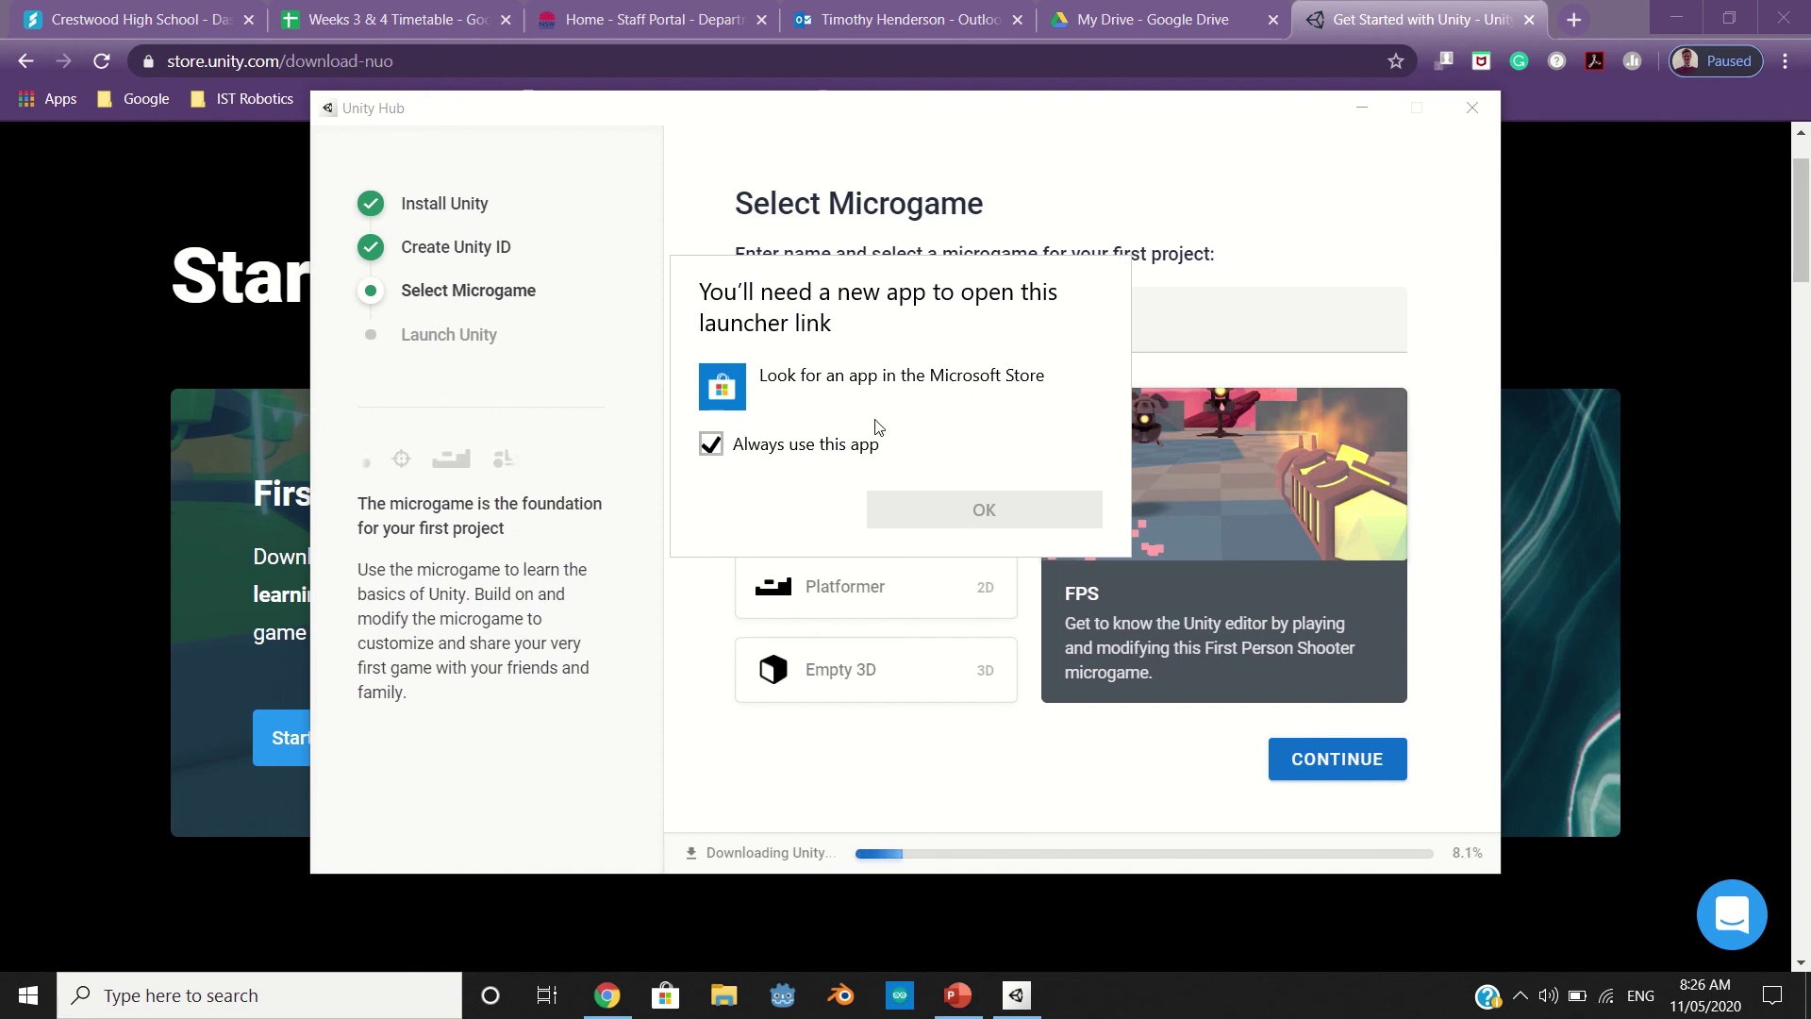
Dismiss the launcher-link prompt, pick Empty 3D as the MyFirstGame microgame and continue
left_click(876, 145)
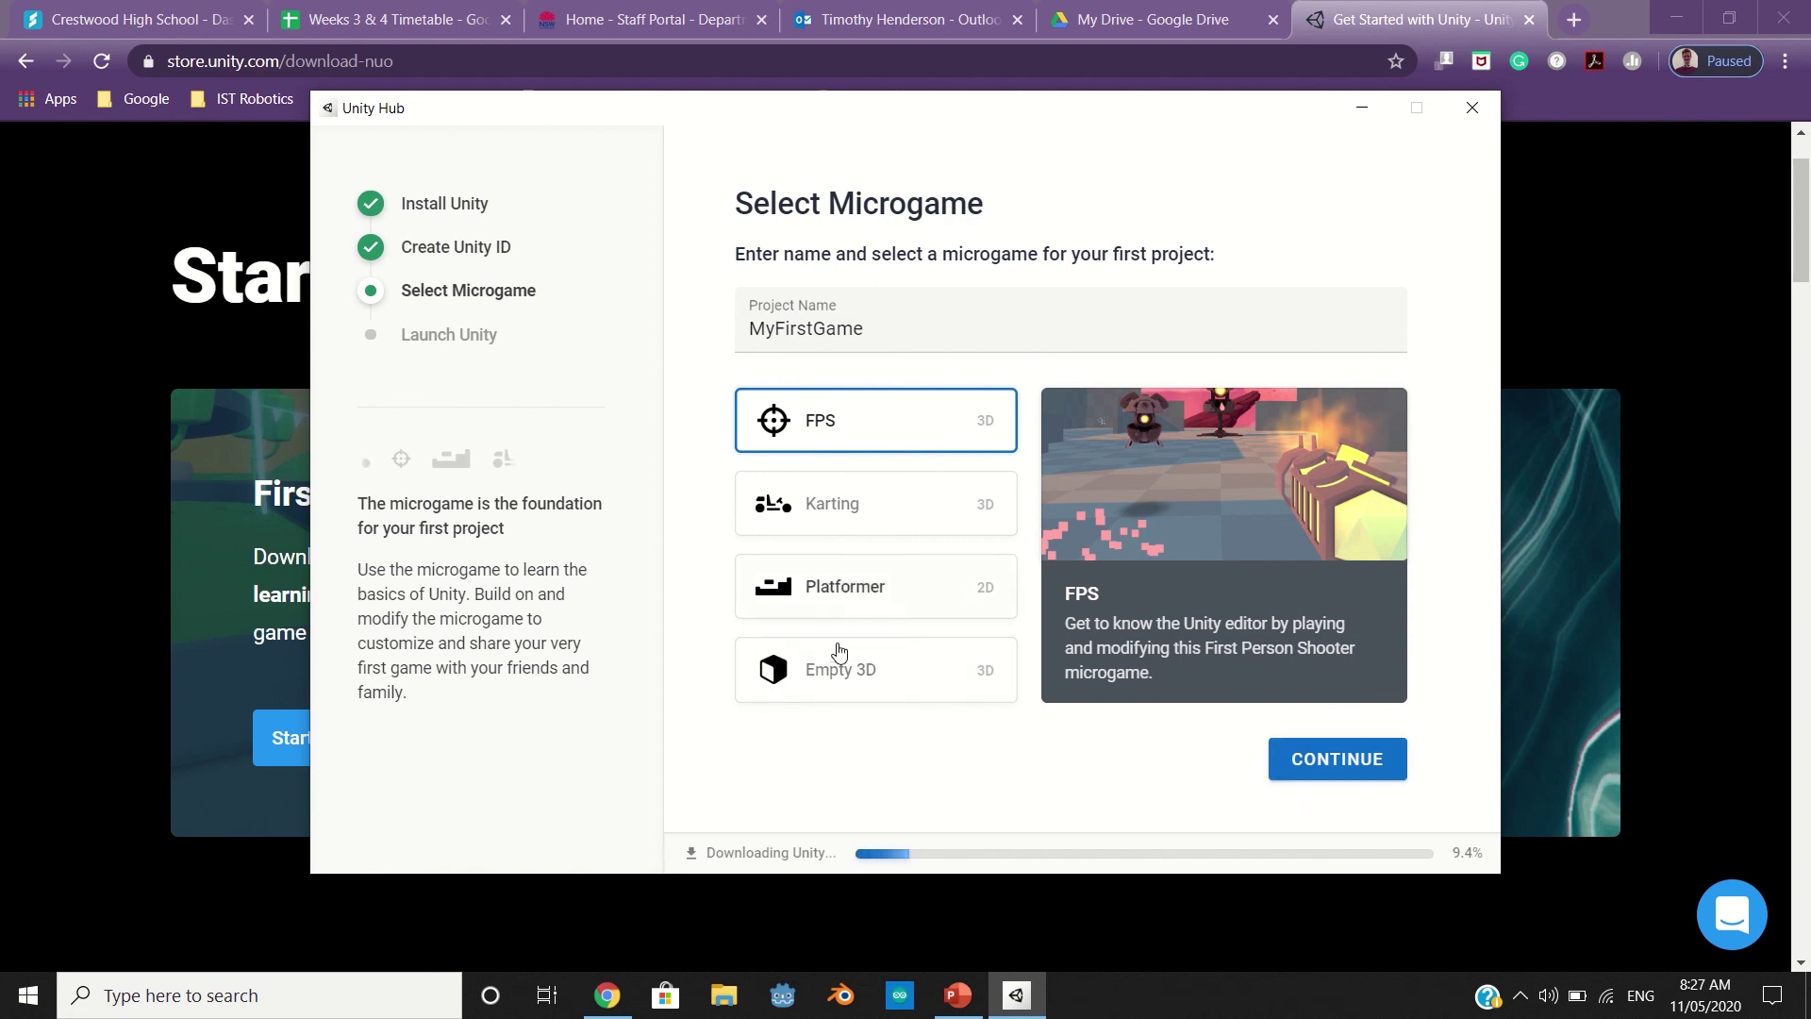
left_click(896, 670)
left_click(1369, 766)
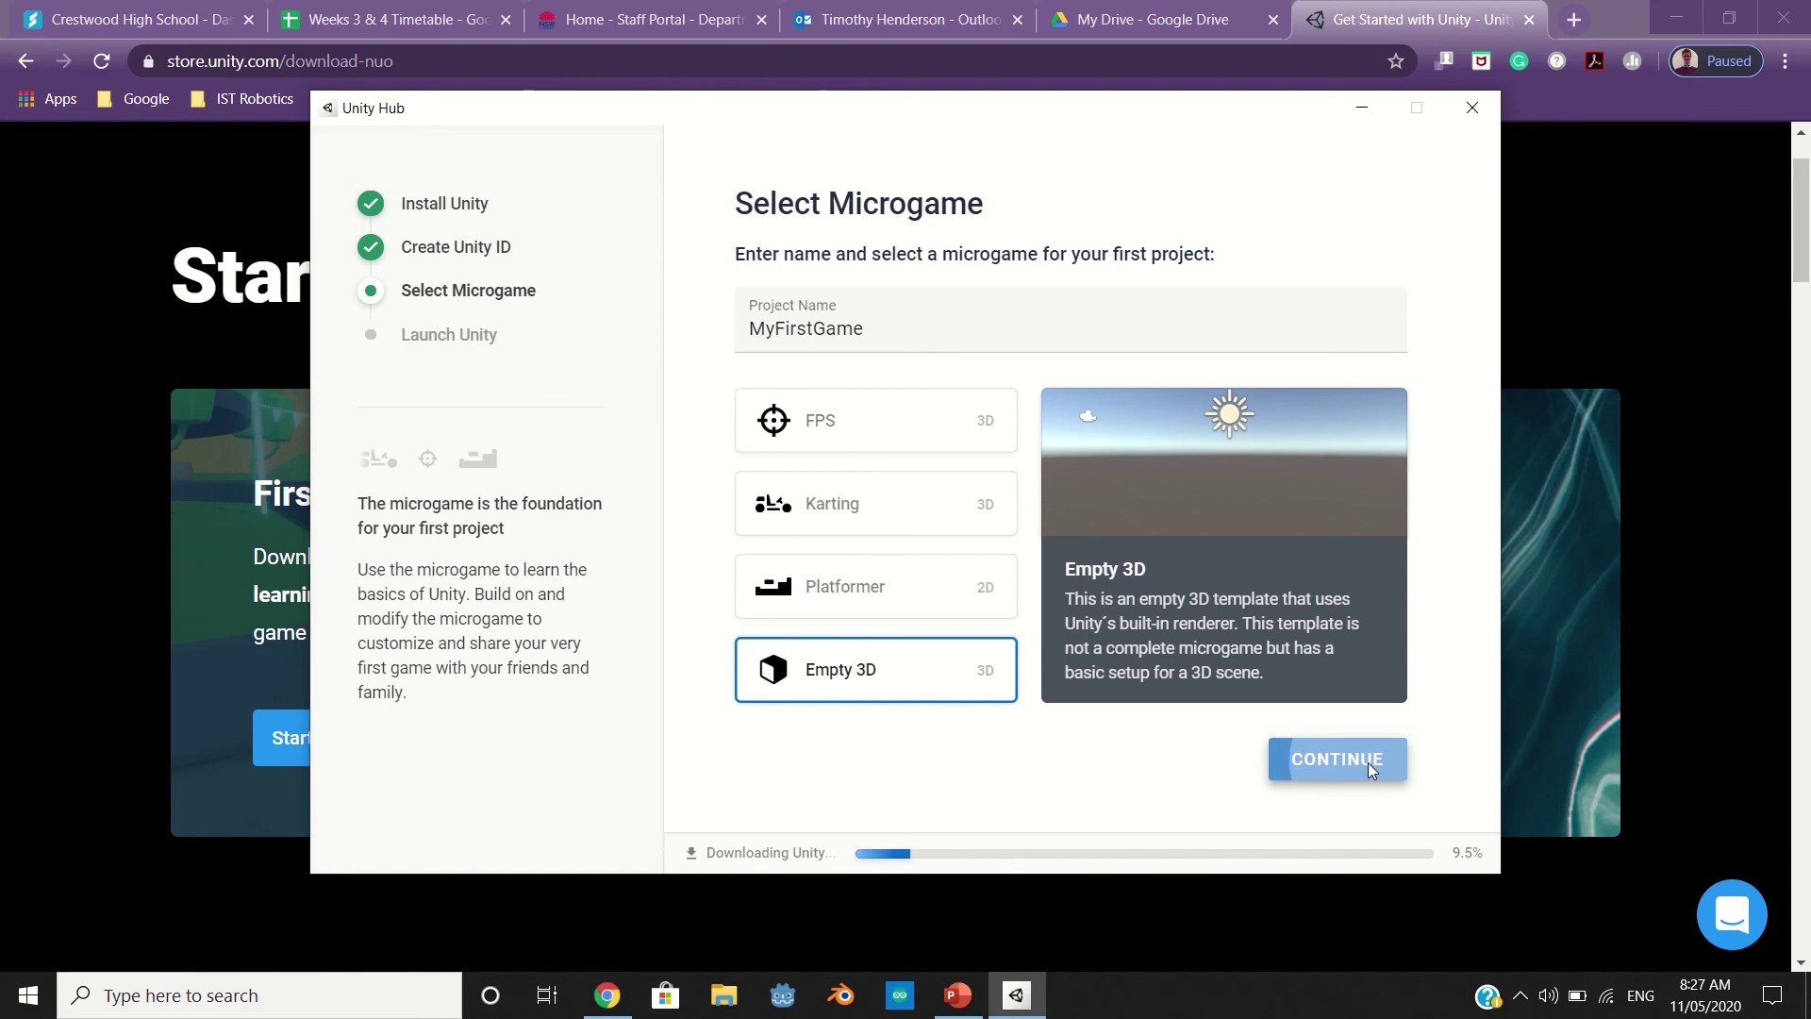